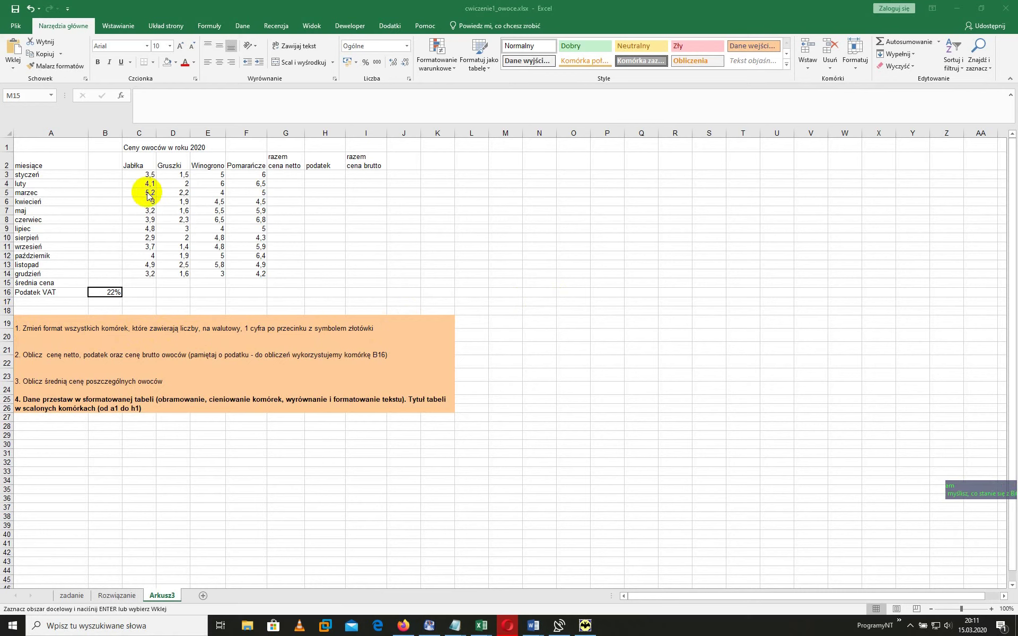
# Format C3:I15 as Walutowe currency with the zł symbol and 1 decimal place
pyautogui.moveTo(139, 173); pyautogui.dragTo(364, 283)
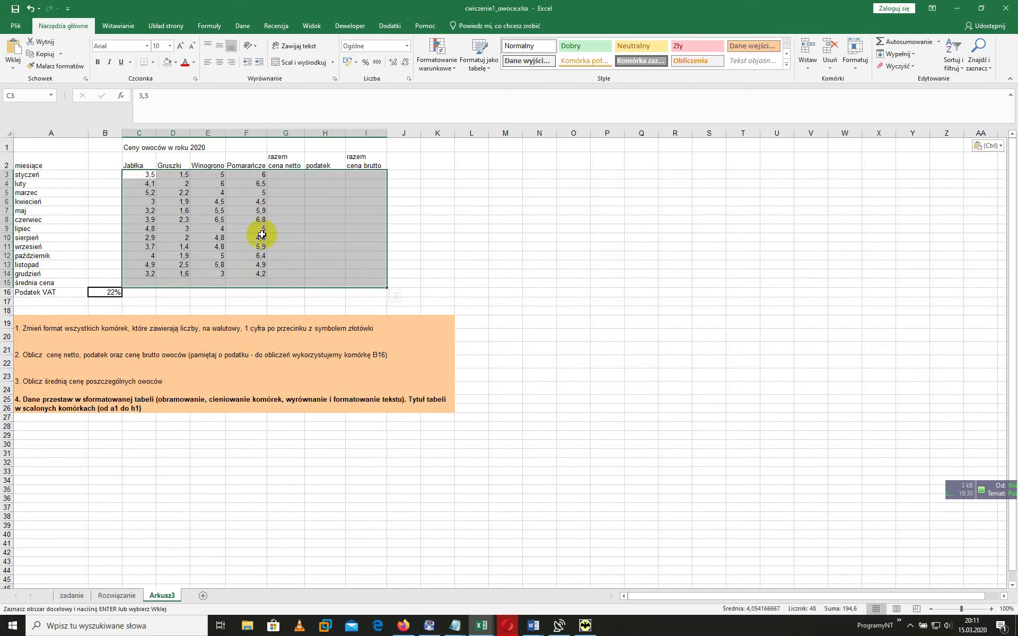
pyautogui.rightClick(244, 202)
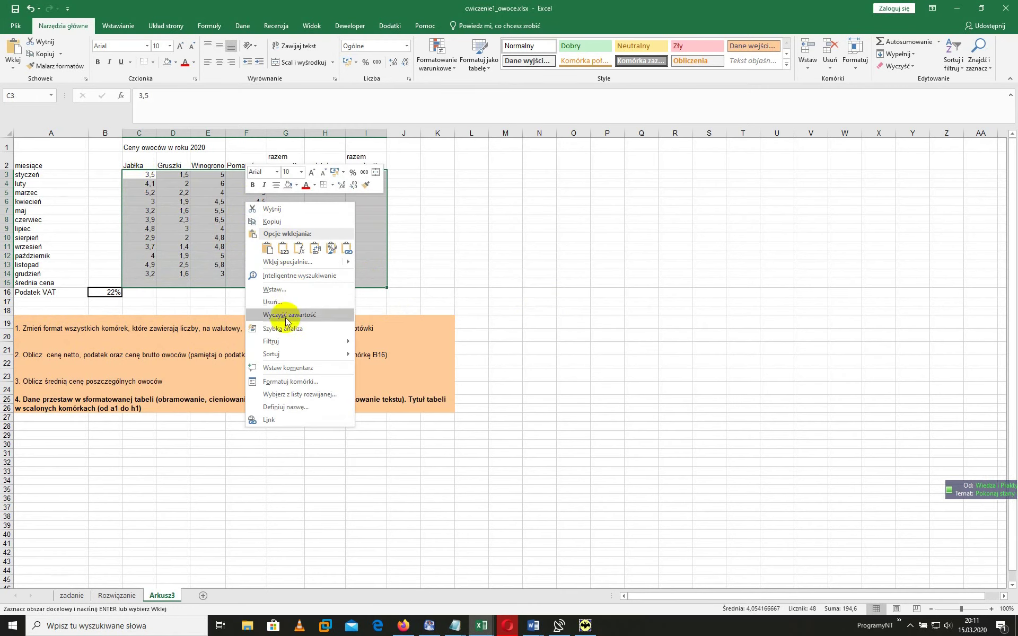
pyautogui.click(287, 382)
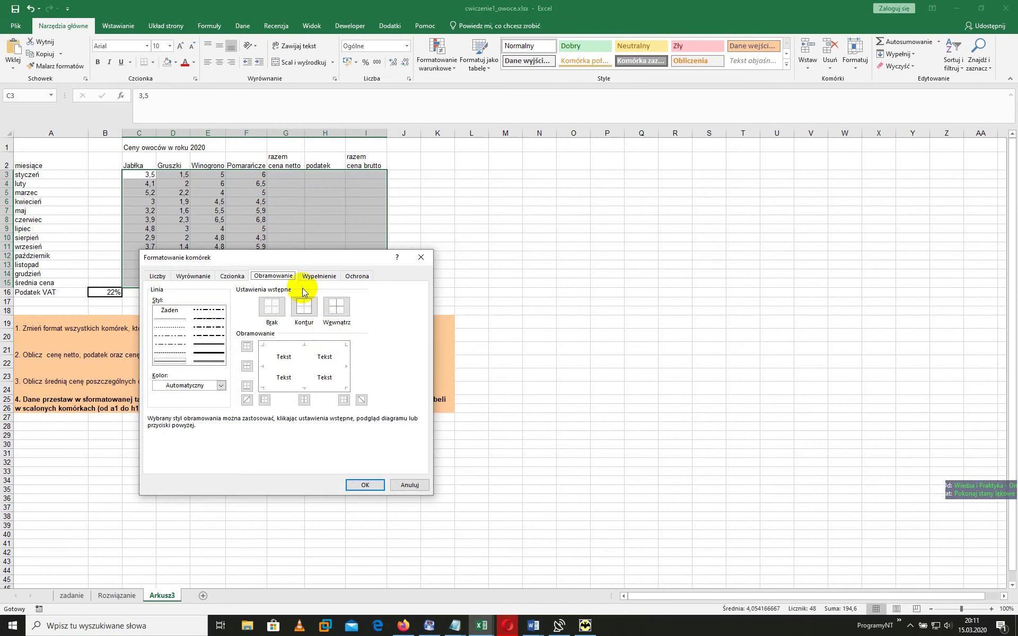
pyautogui.moveTo(311, 261); pyautogui.dragTo(689, 159)
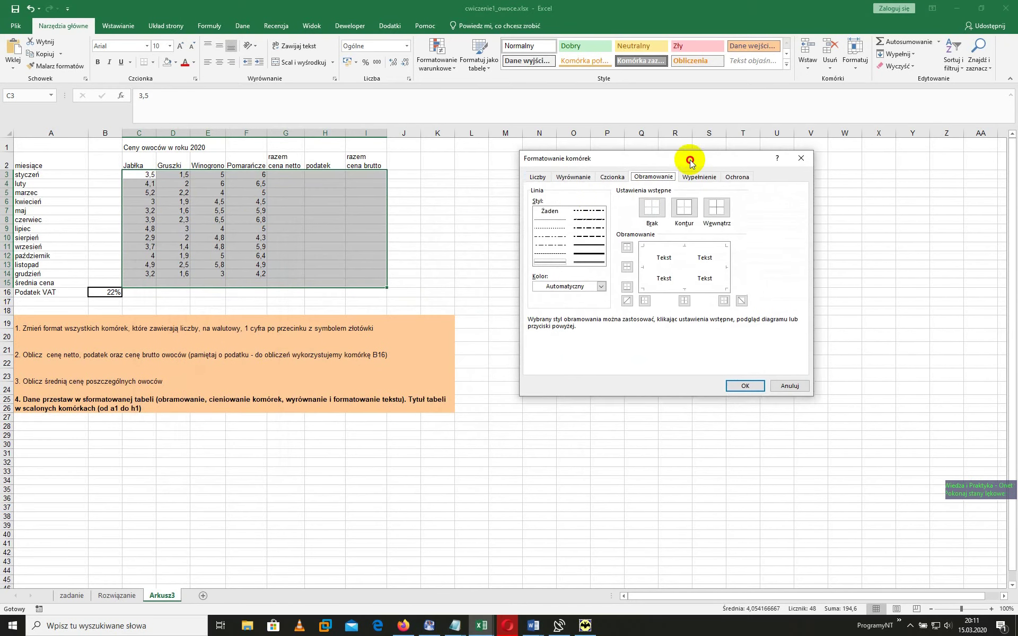
pyautogui.click(539, 177)
pyautogui.click(541, 211)
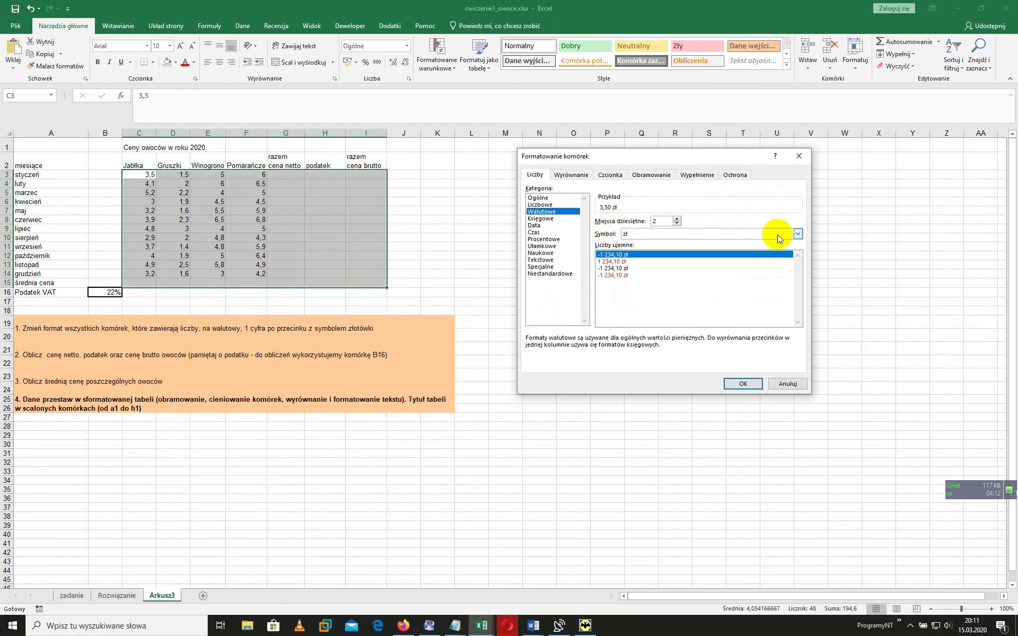
pyautogui.click(798, 233)
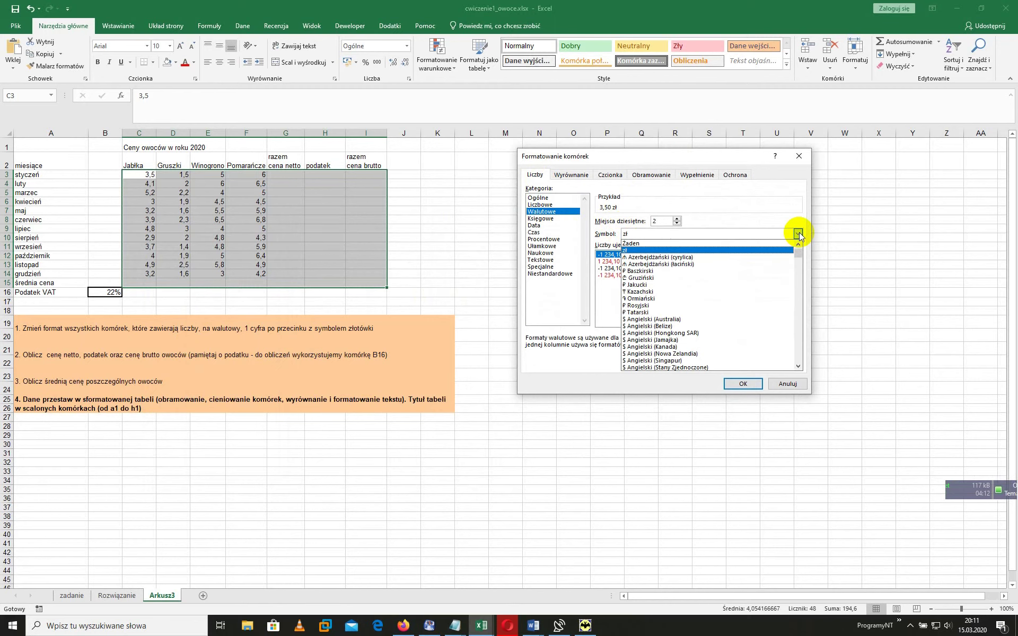
pyautogui.click(644, 250)
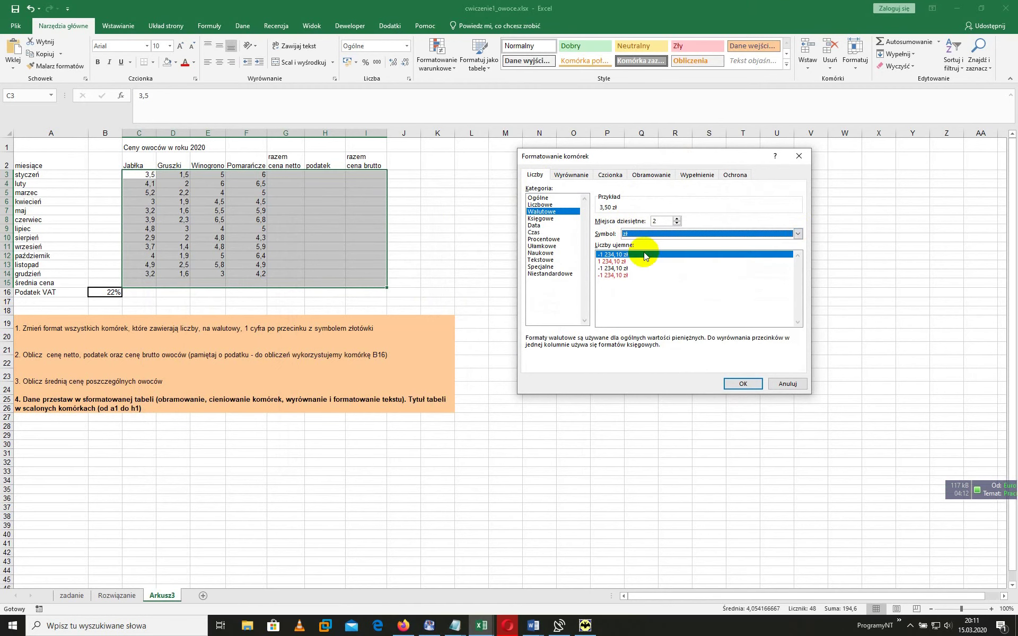
pyautogui.click(677, 223)
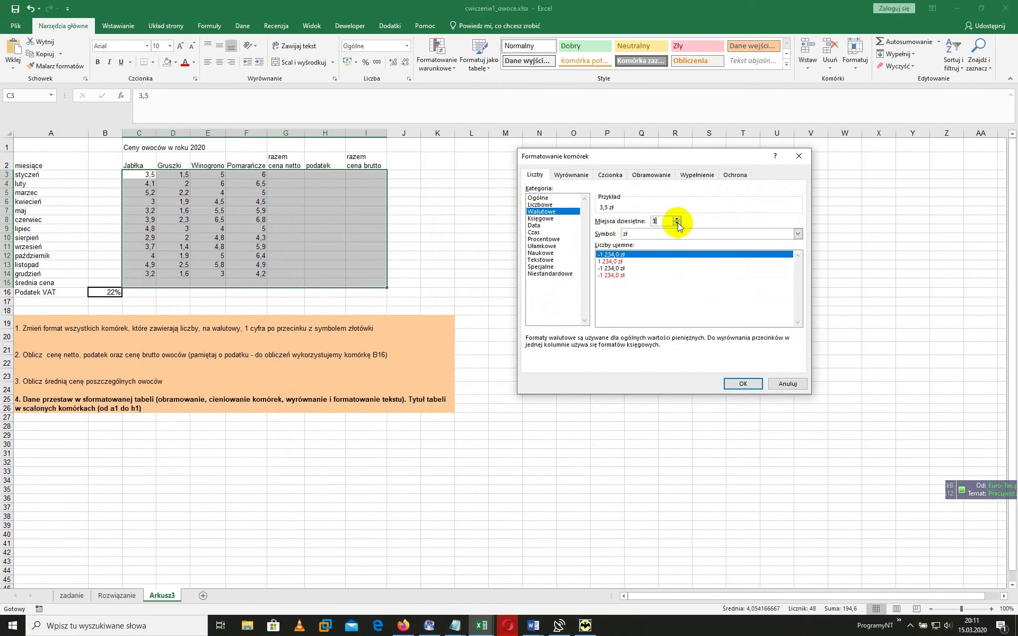
pyautogui.click(749, 385)
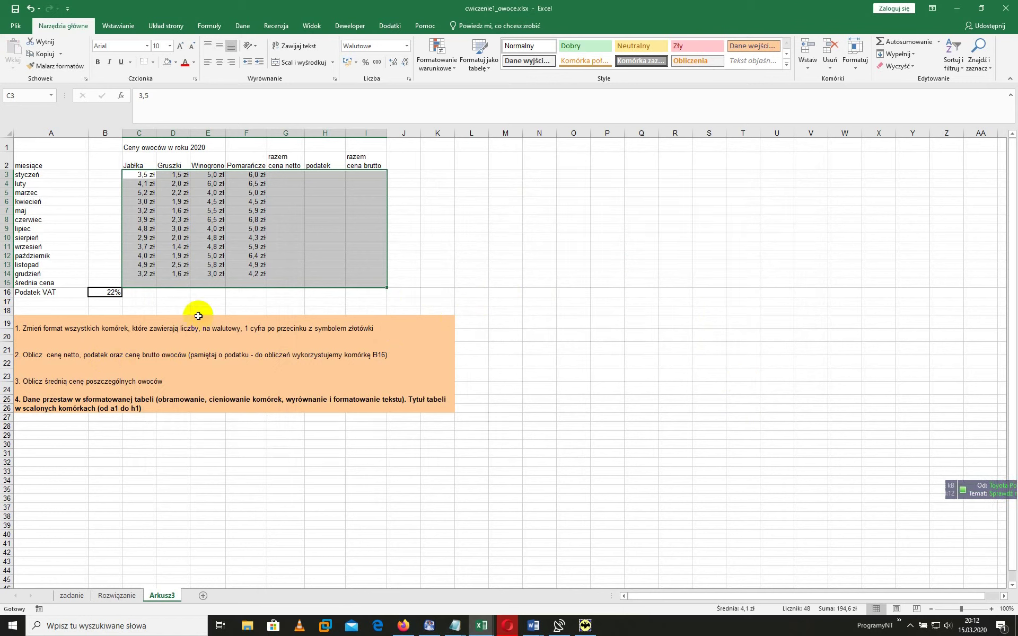
# Insert a SUMA function into G3 for January's net total
pyautogui.click(294, 225)
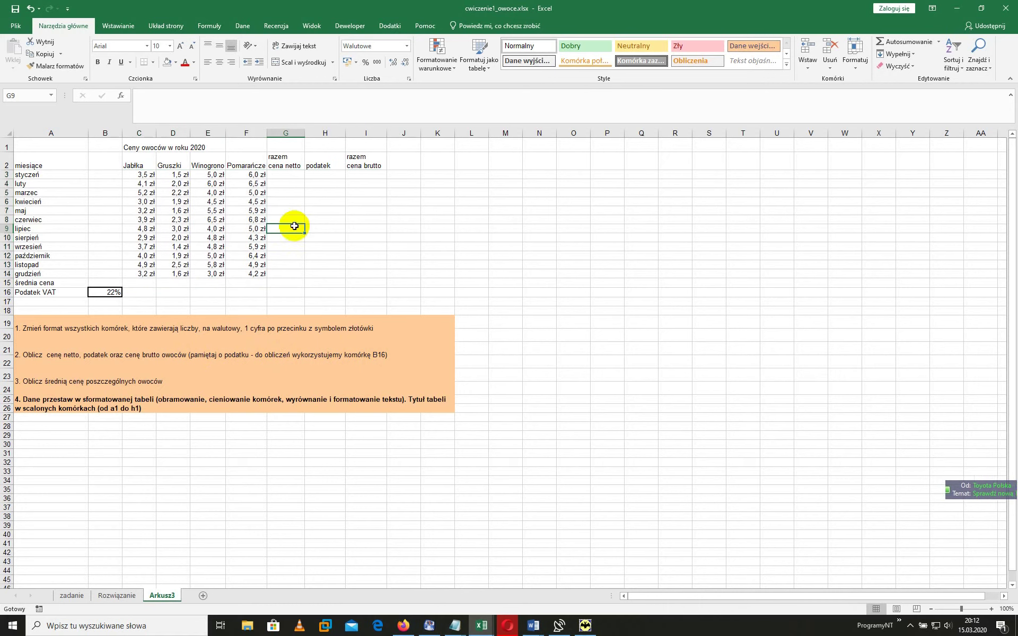
pyautogui.click(288, 175)
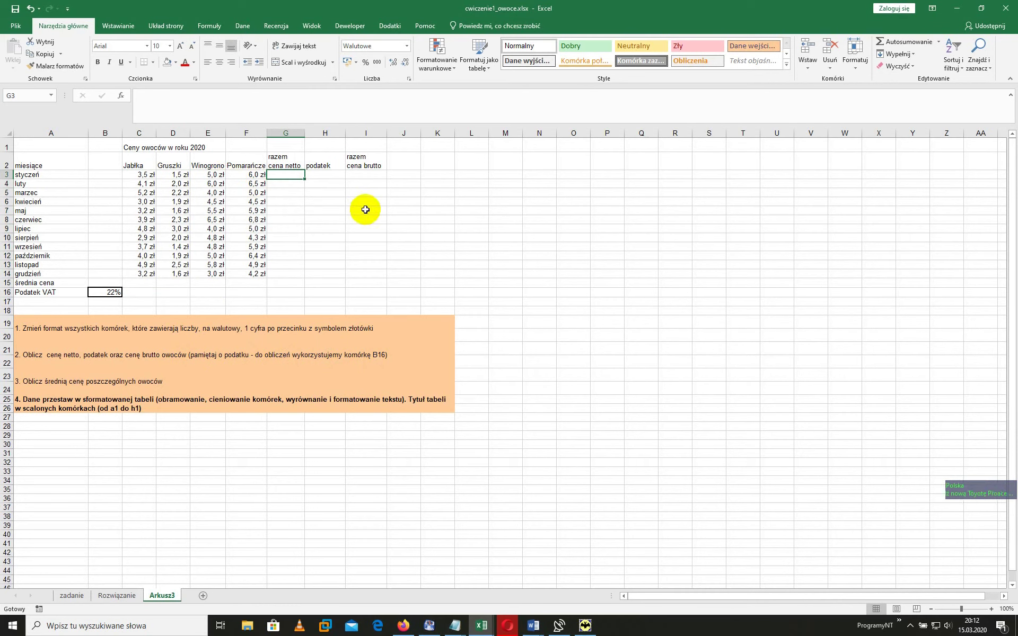
pyautogui.click(122, 95)
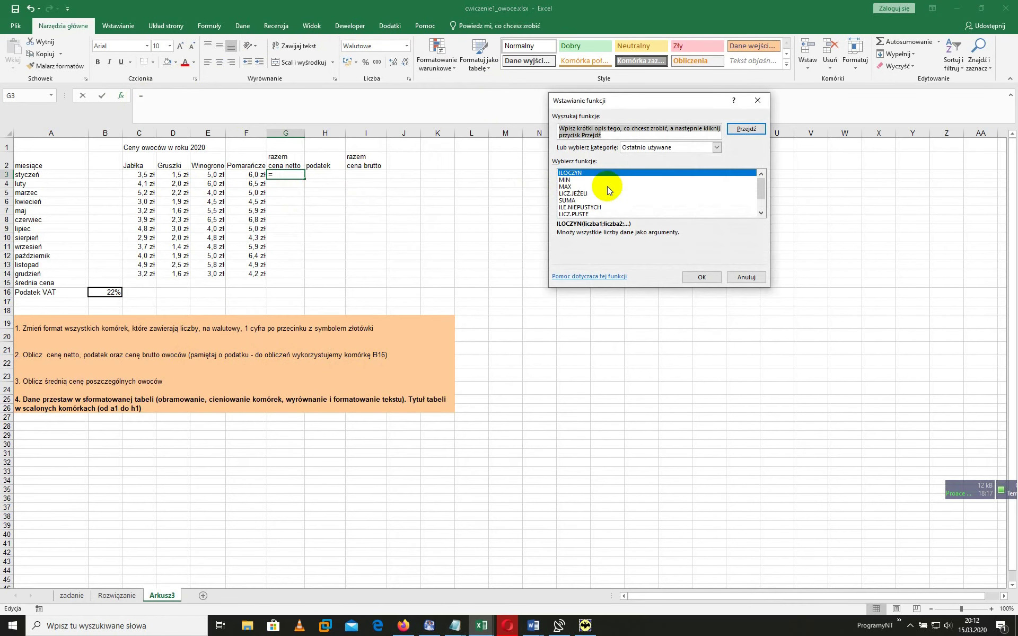
pyautogui.click(567, 200)
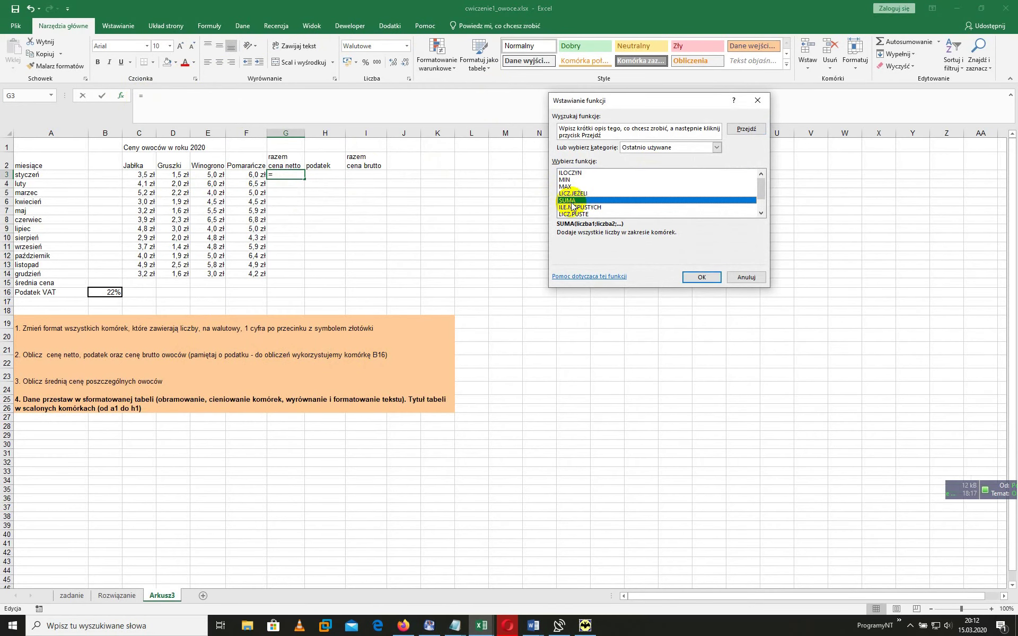
pyautogui.click(696, 275)
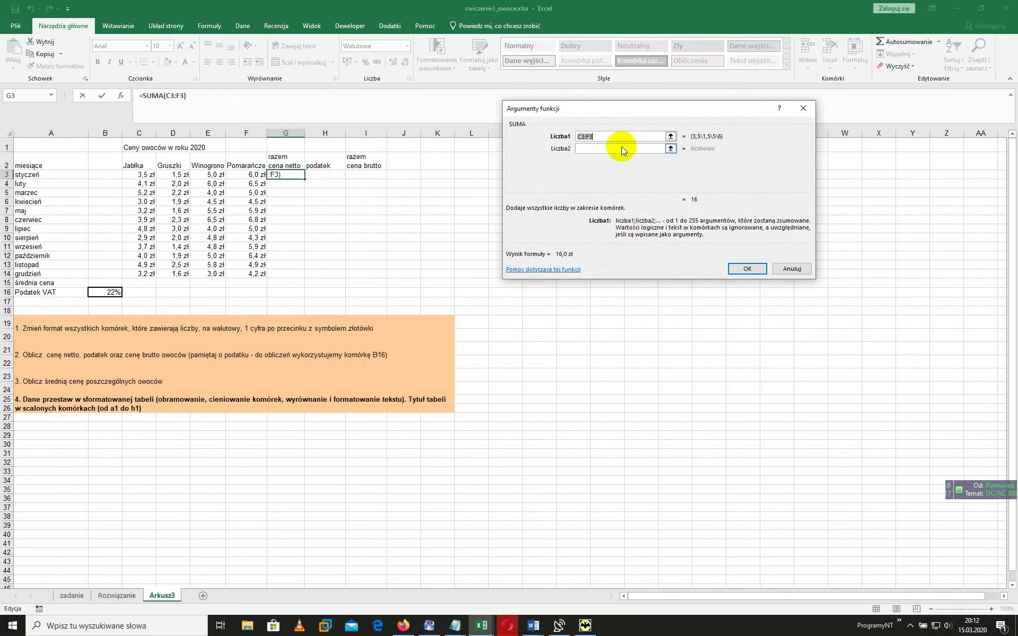
# Set the SUMA range to C3:F3 and fill the formula down to G14
pyautogui.click(602, 135)
pyautogui.moveTo(603, 135); pyautogui.dragTo(574, 136)
pyautogui.press('BackSpace')
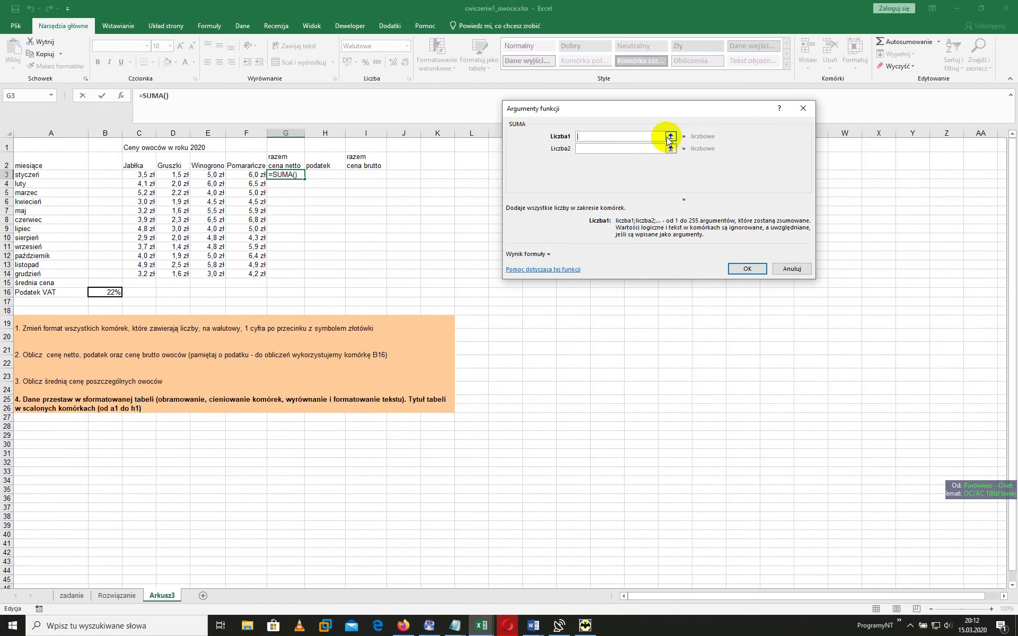
pyautogui.click(670, 136)
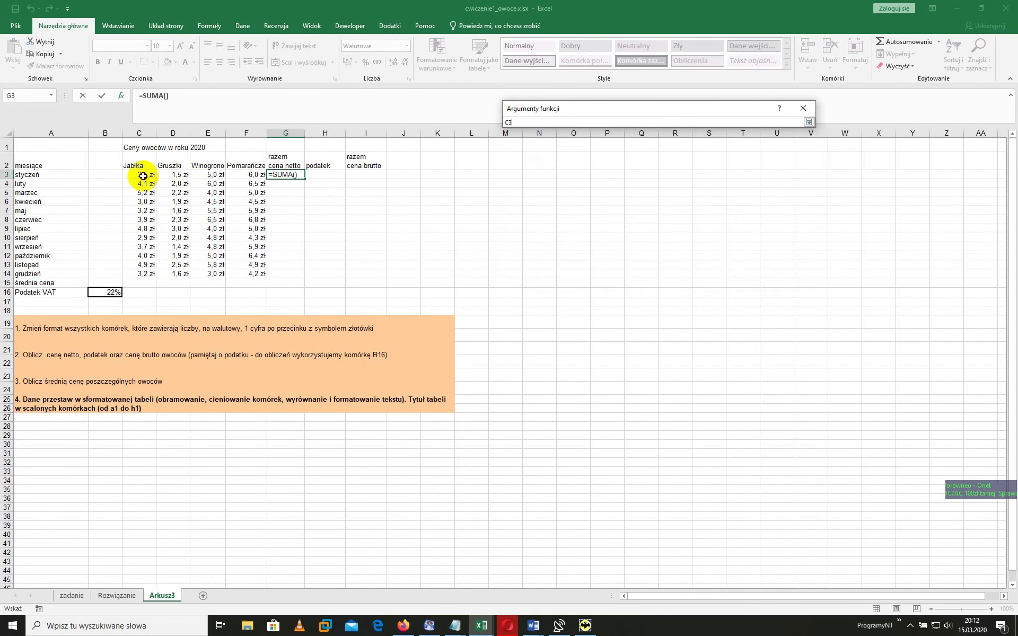
pyautogui.moveTo(143, 176); pyautogui.dragTo(249, 175)
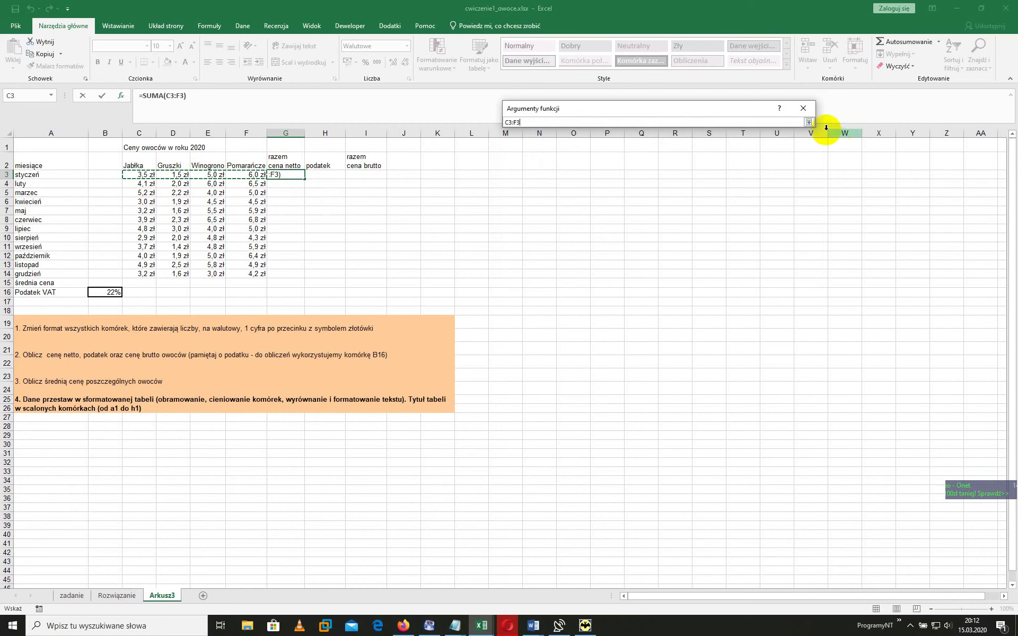
pyautogui.click(808, 123)
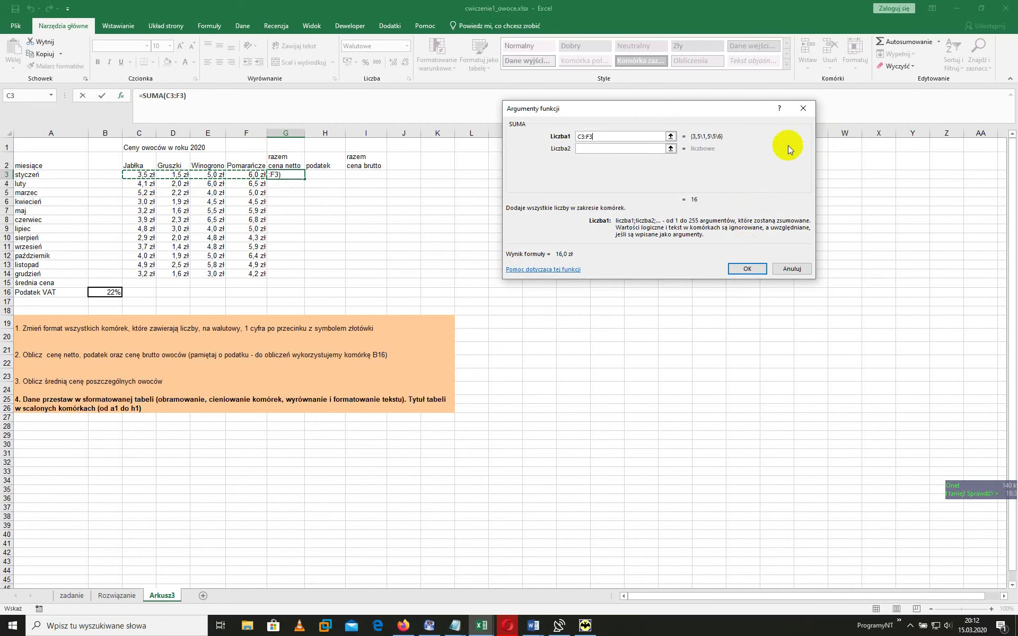
pyautogui.click(748, 268)
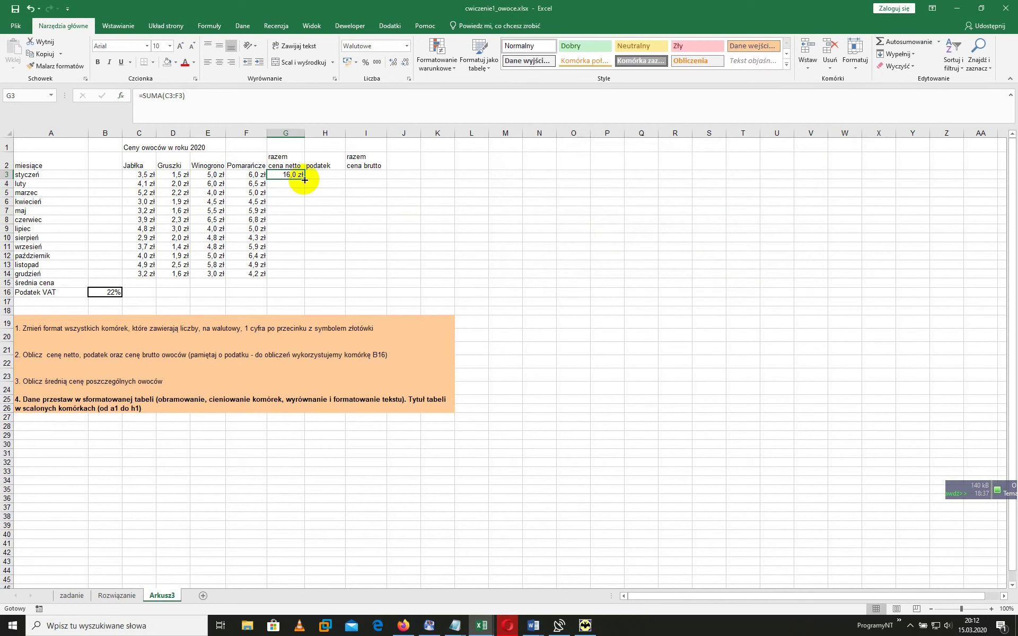
pyautogui.moveTo(305, 180); pyautogui.dragTo(303, 276)
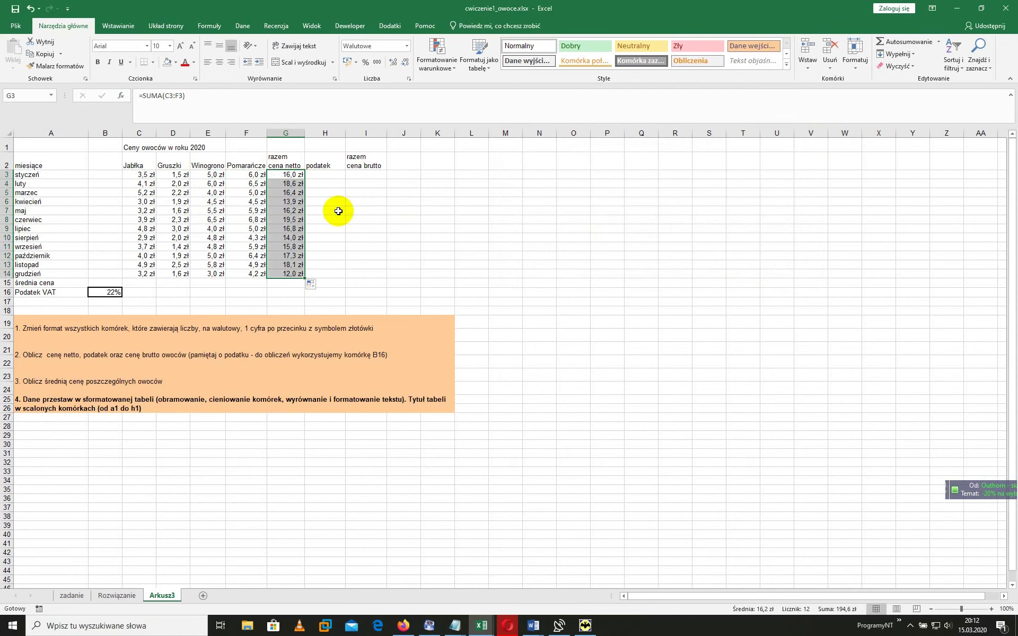
# Insert an ILOCZYN function into H3 with G3 as the first factor
pyautogui.click(327, 175)
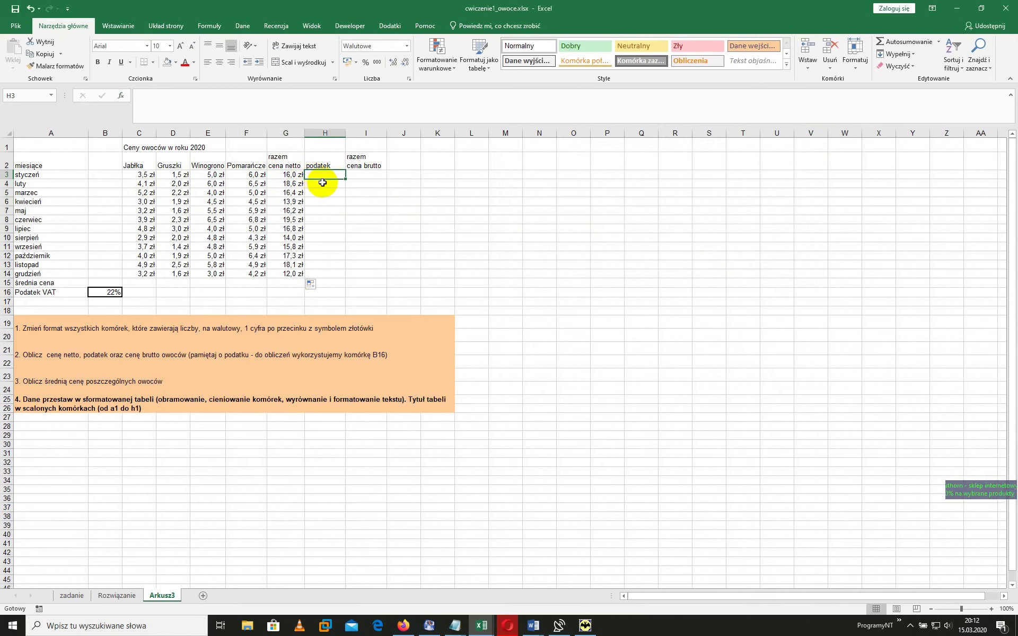
pyautogui.click(121, 96)
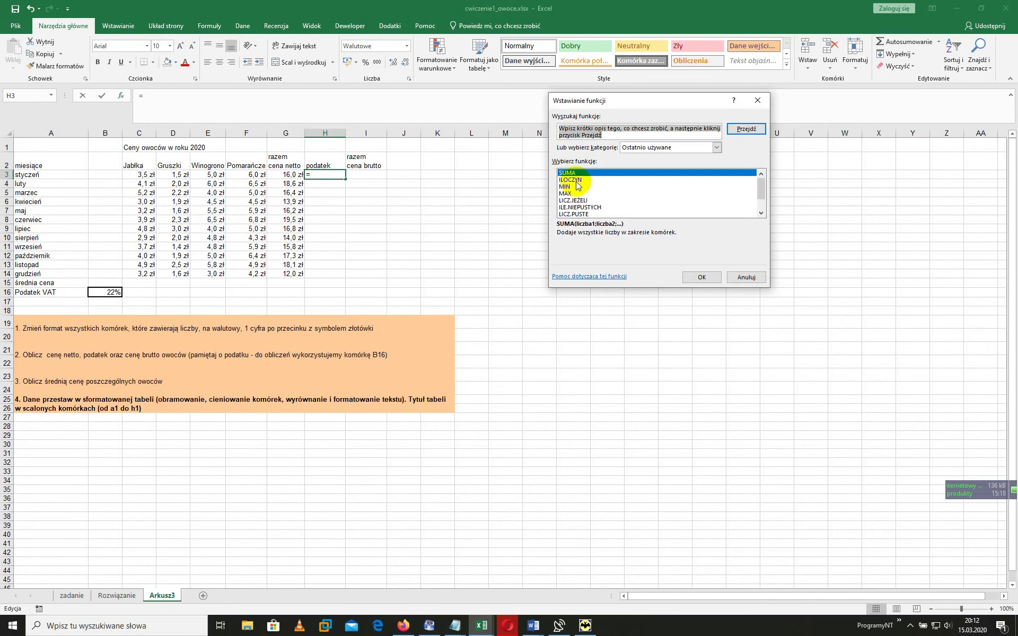
pyautogui.click(577, 180)
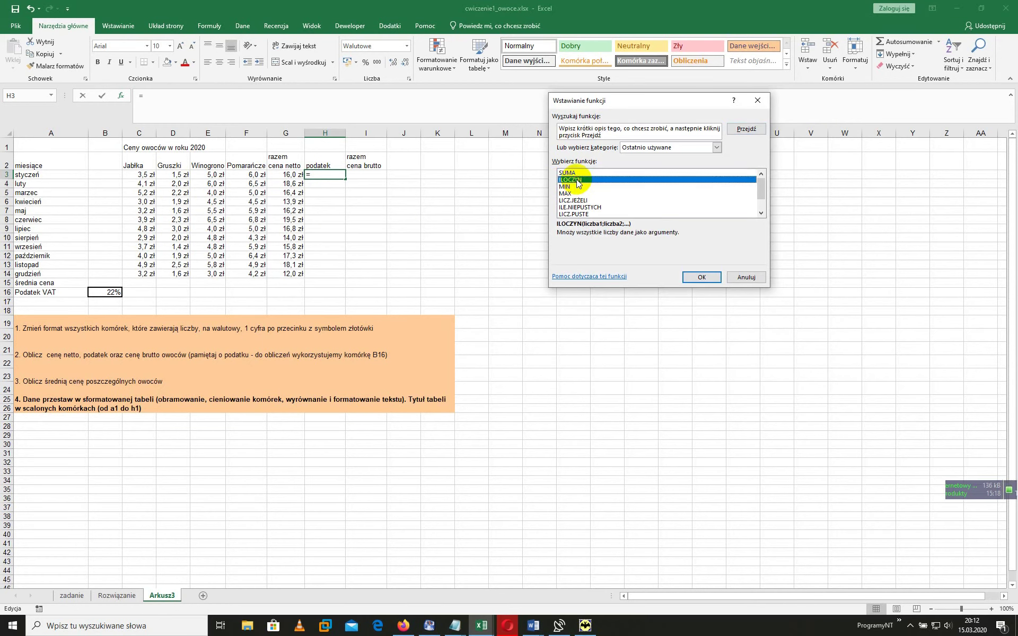
pyautogui.click(705, 277)
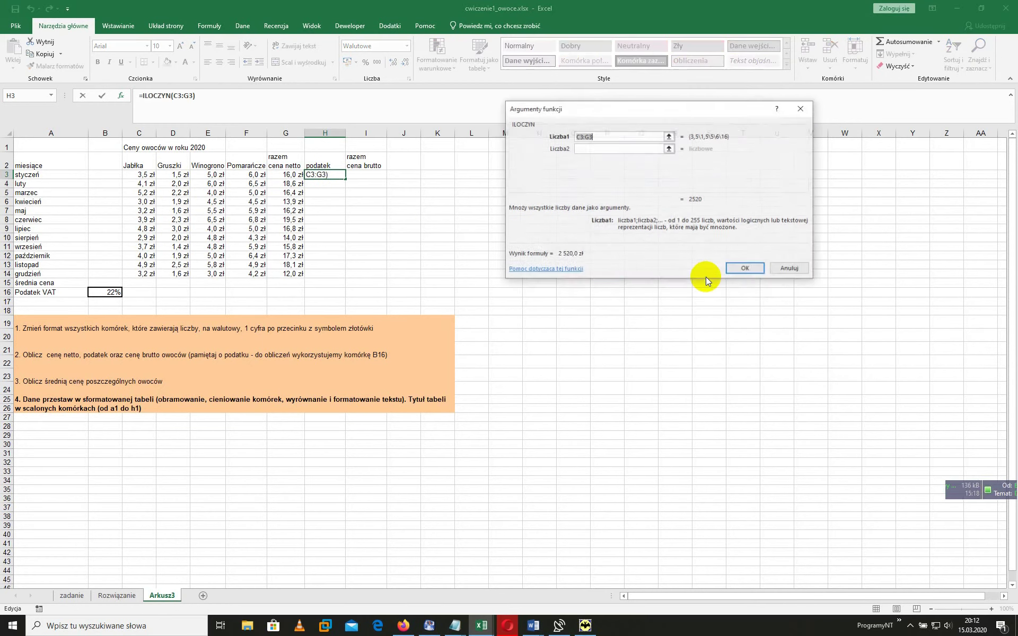
pyautogui.click(669, 137)
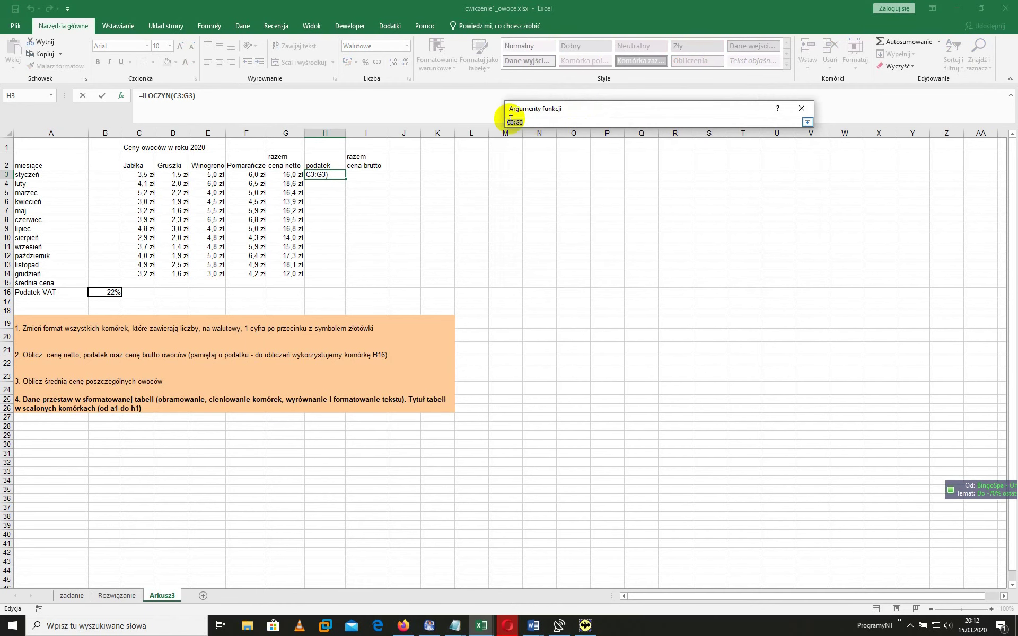
pyautogui.press('BackSpace')
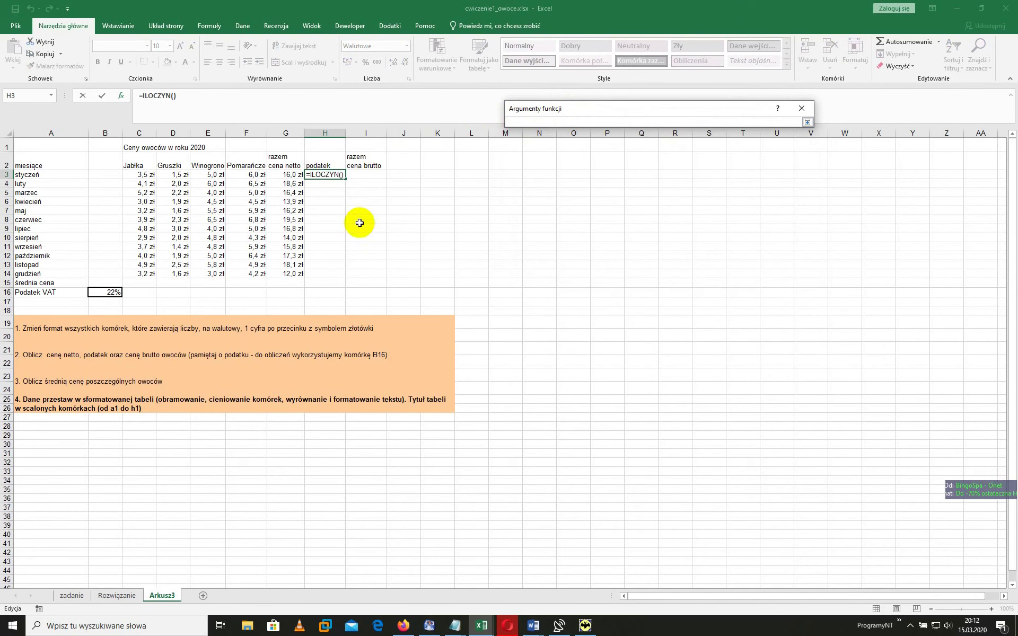
pyautogui.click(288, 175)
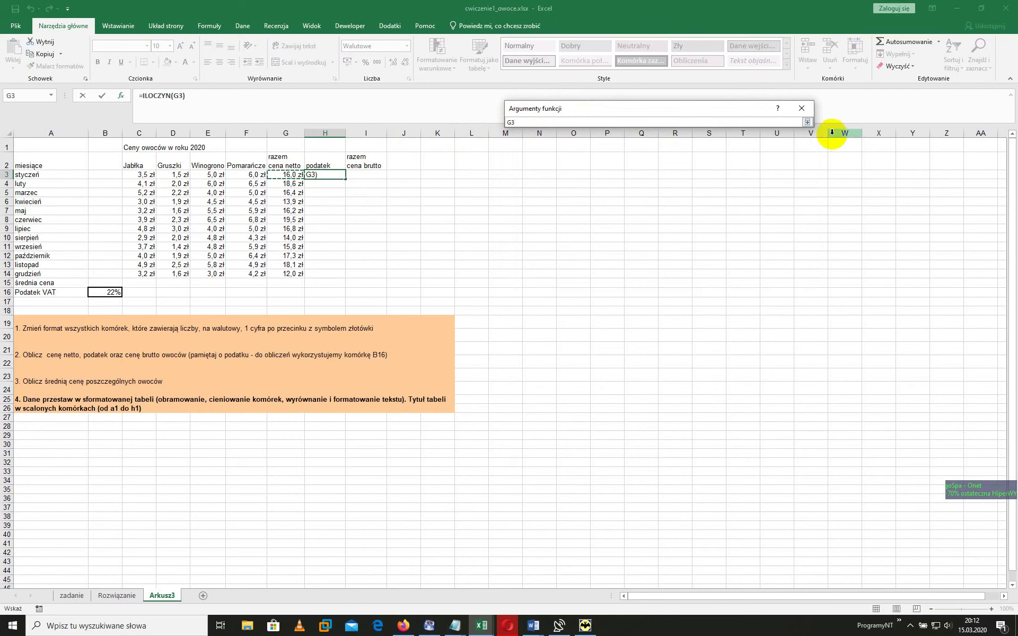
pyautogui.click(807, 122)
# Add absolute $B$16 as the second factor and fill the tax formula down to H14
pyautogui.click(620, 149)
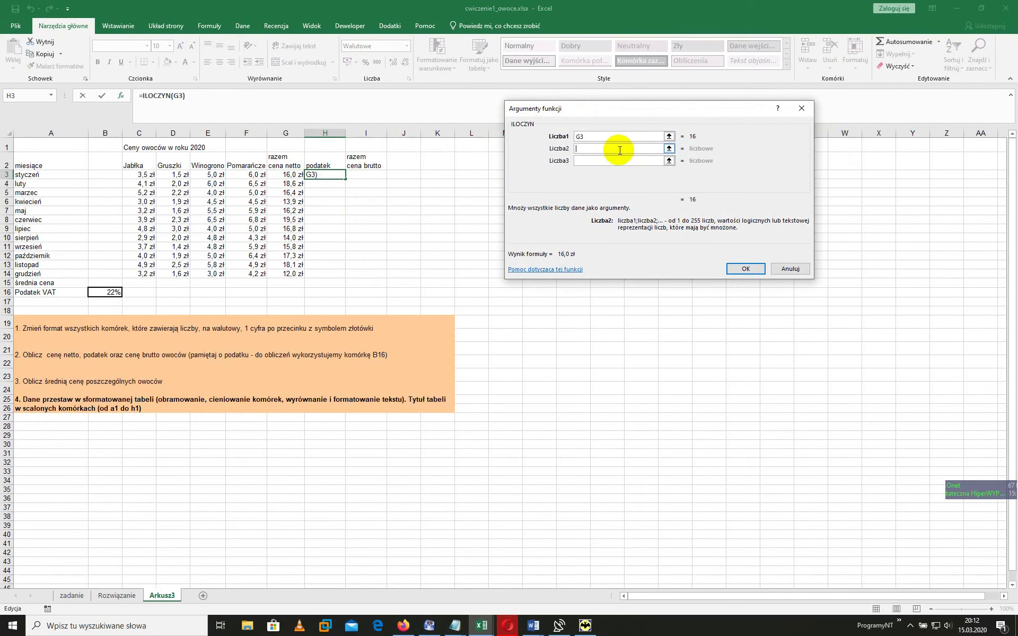
pyautogui.click(669, 148)
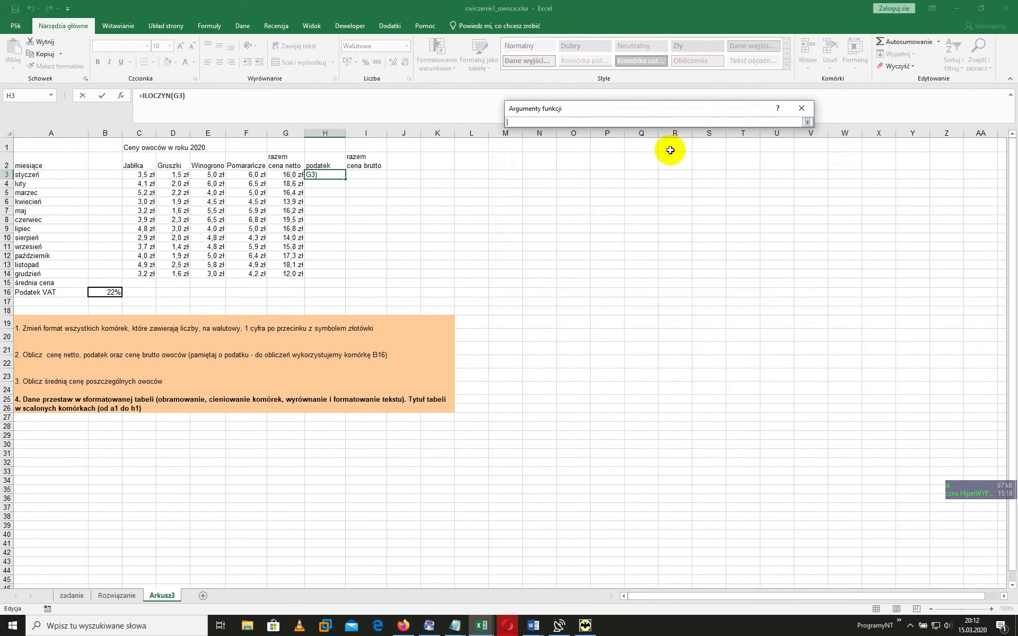
pyautogui.click(118, 291)
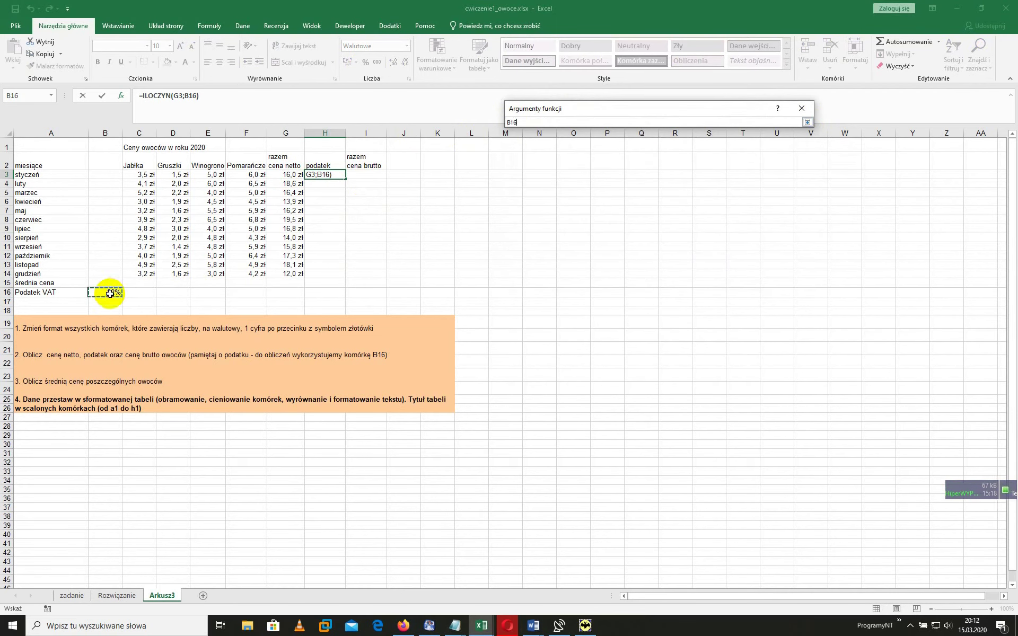
pyautogui.click(807, 122)
pyautogui.click(576, 148)
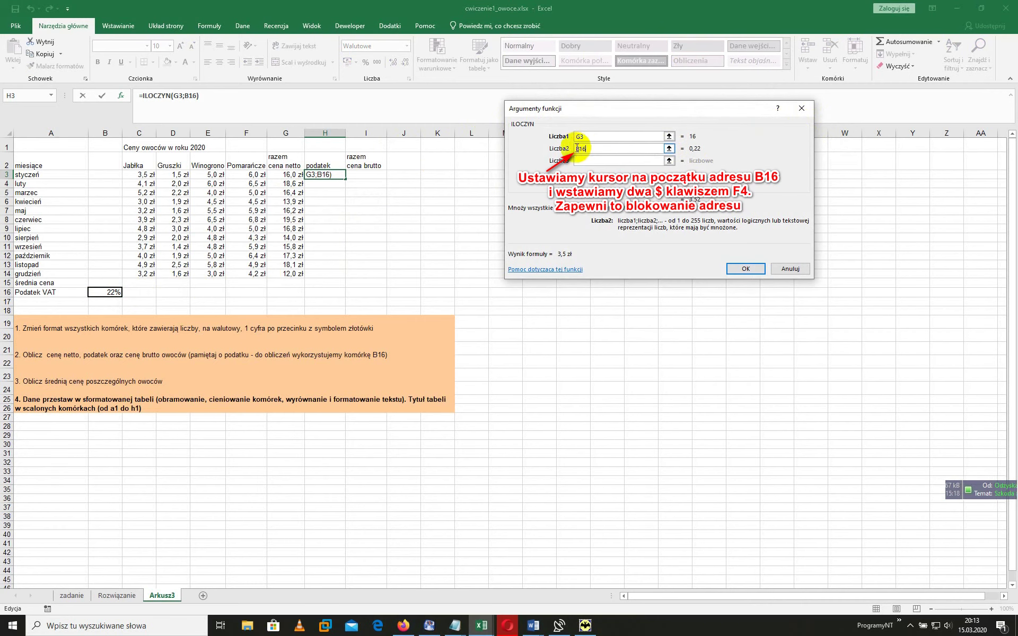
pyautogui.click(576, 149)
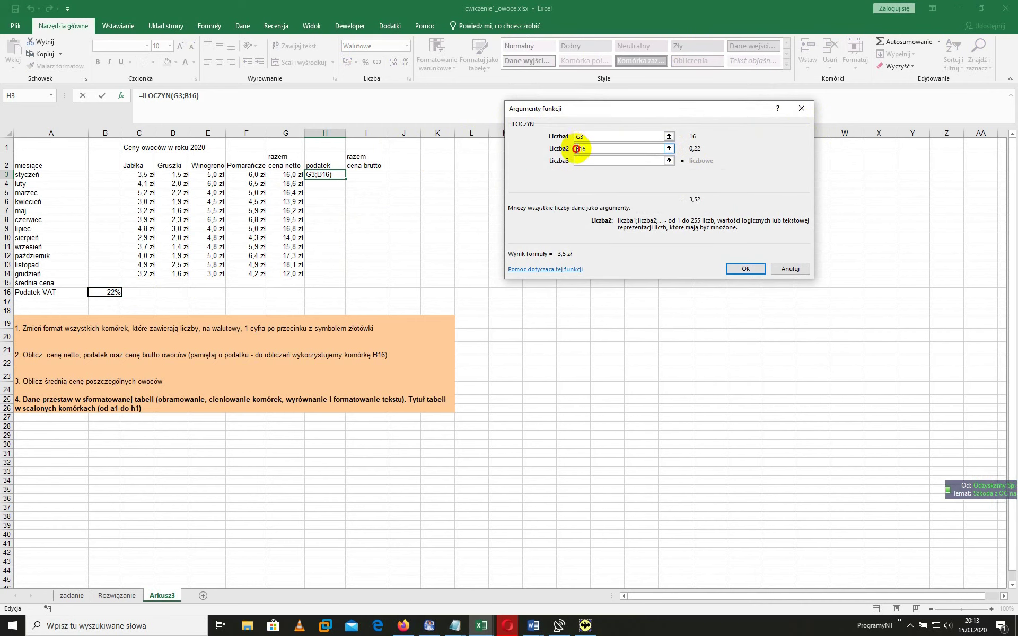
pyautogui.click(618, 149)
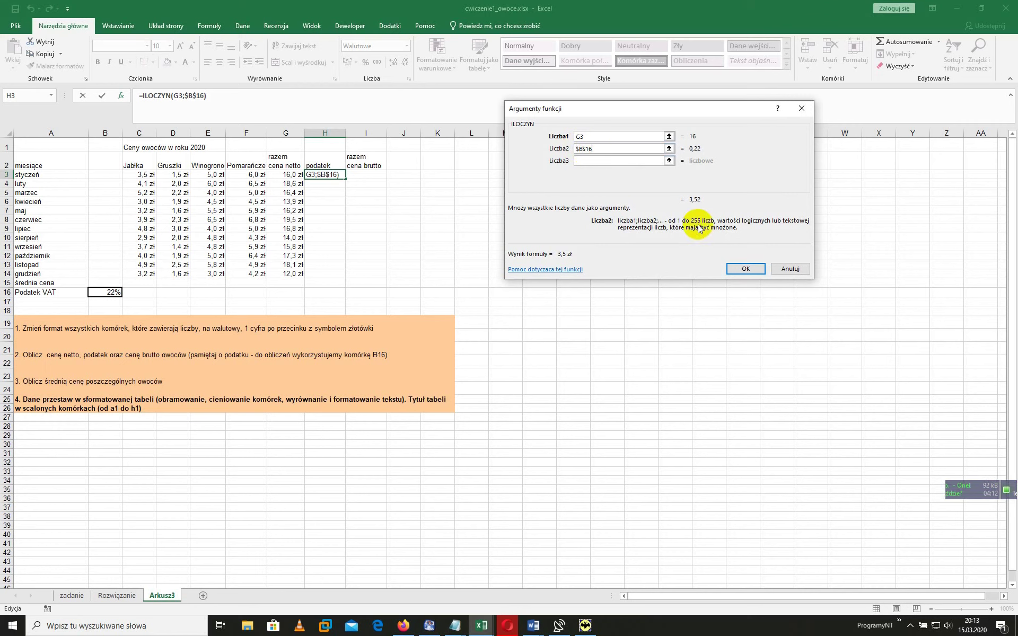
pyautogui.click(737, 270)
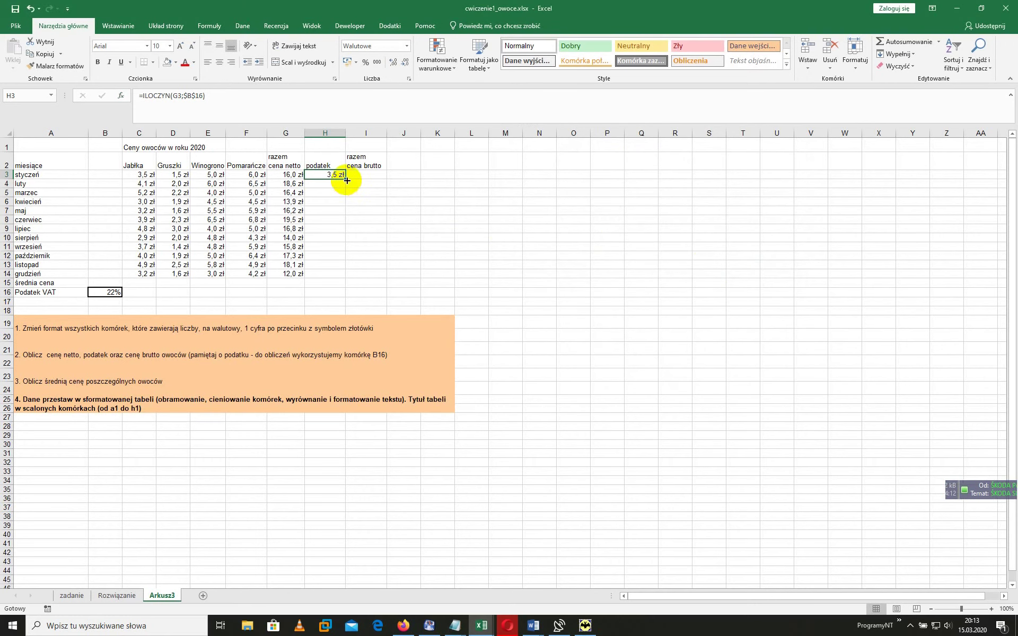
pyautogui.moveTo(347, 181); pyautogui.dragTo(342, 274)
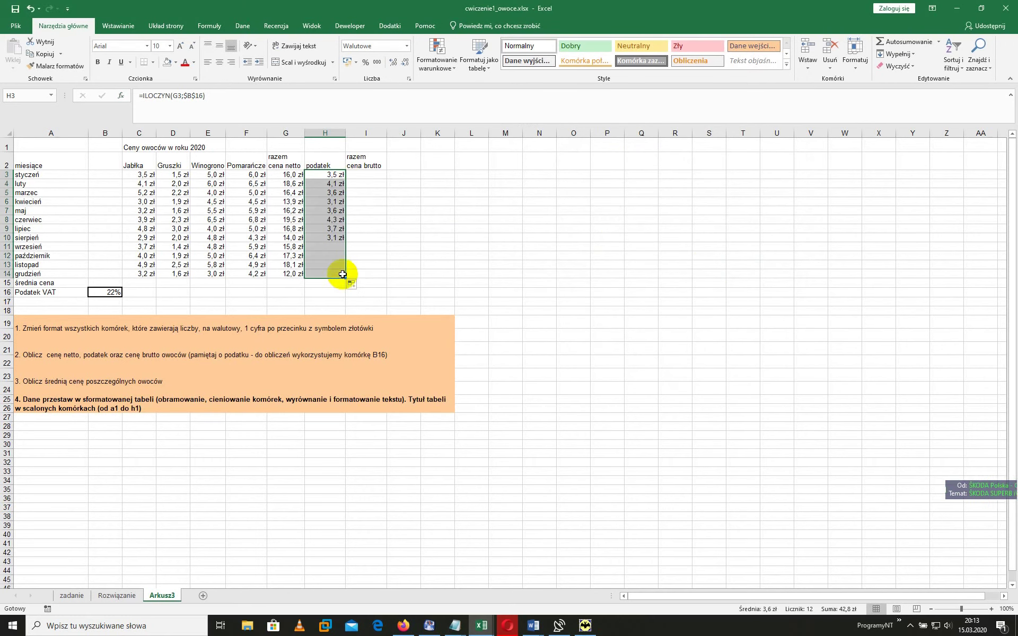
# Enter =SUMA(G3:H3) in I3 and fill it down to I14
pyautogui.click(368, 176)
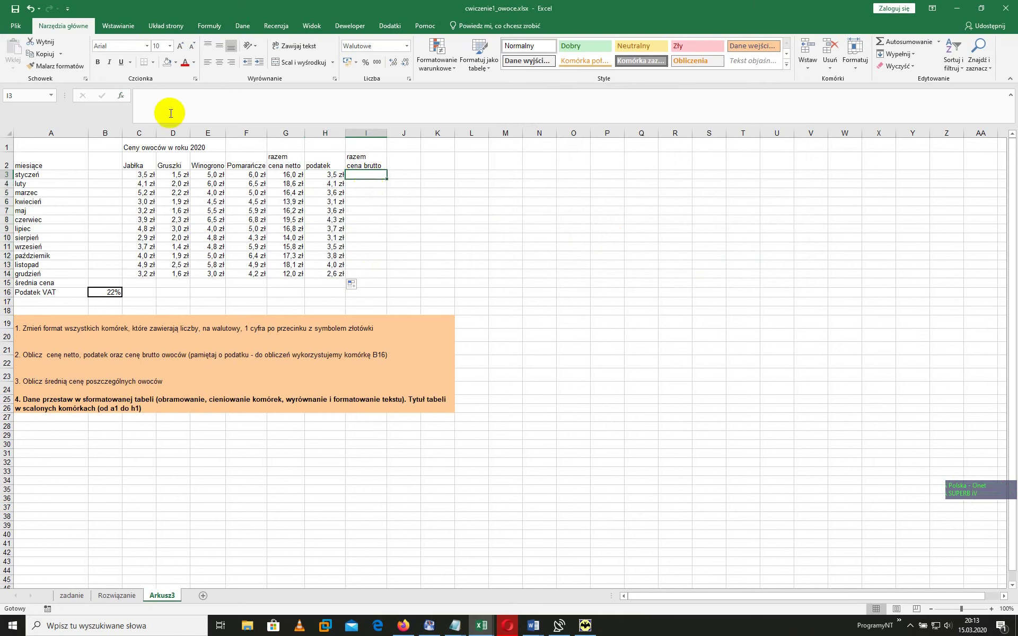
pyautogui.click(121, 96)
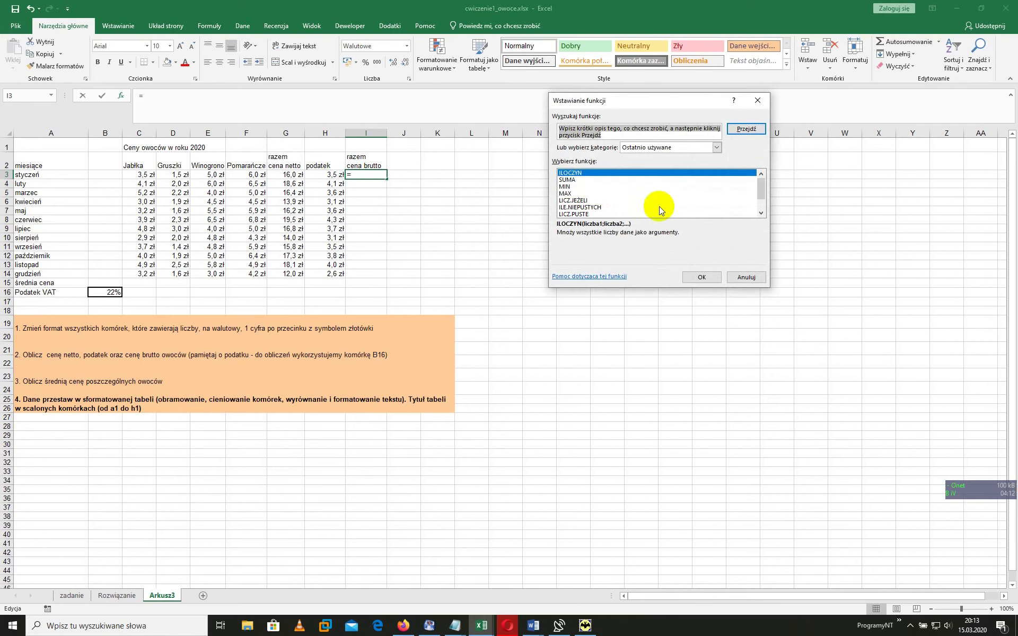
pyautogui.click(566, 180)
pyautogui.click(697, 276)
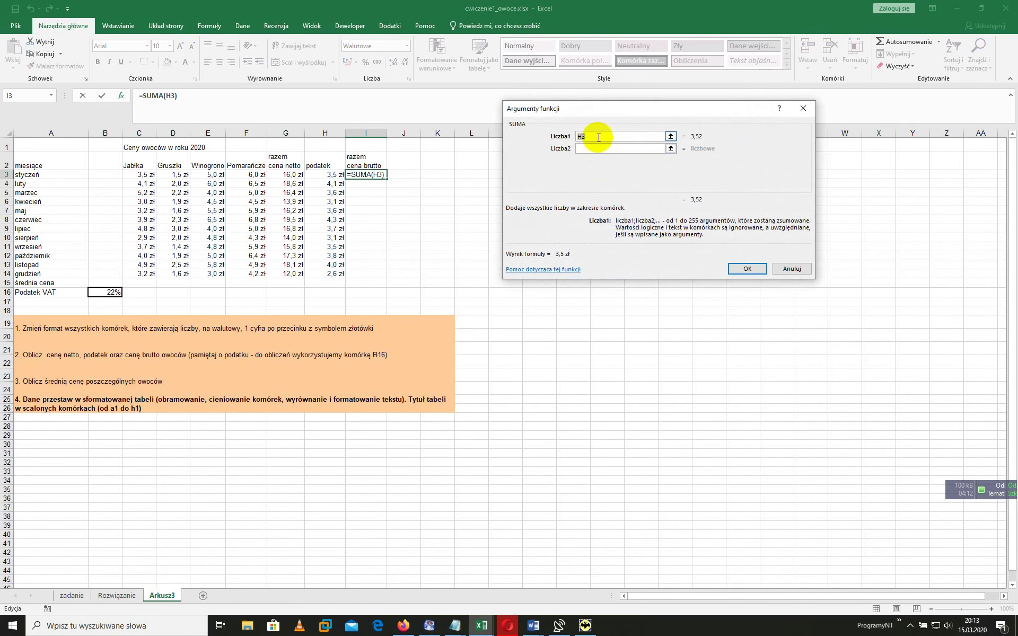
pyautogui.press('BackSpace')
pyautogui.click(670, 136)
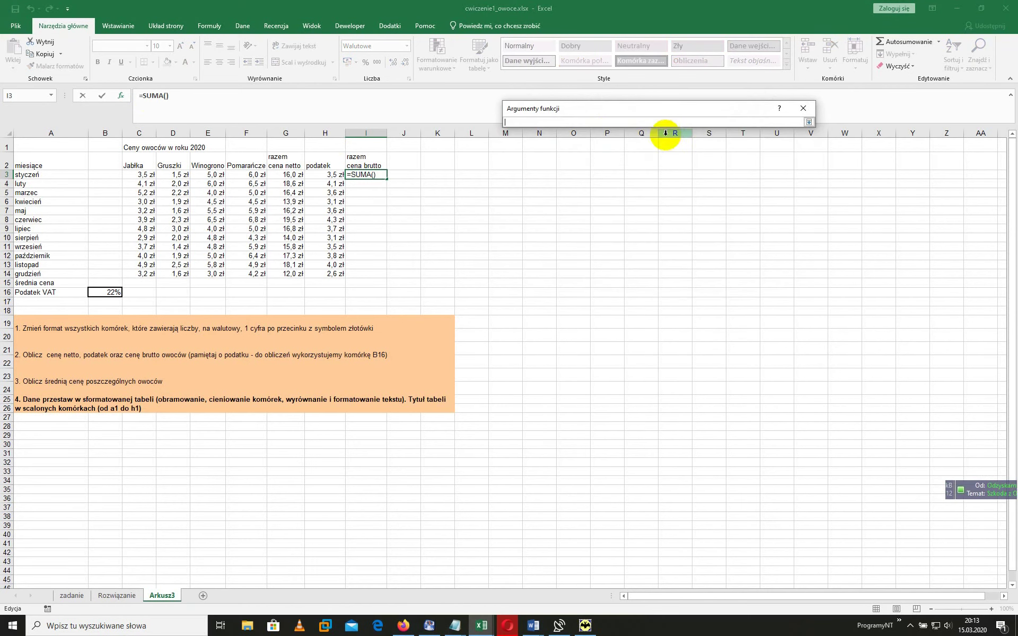
pyautogui.click(296, 173)
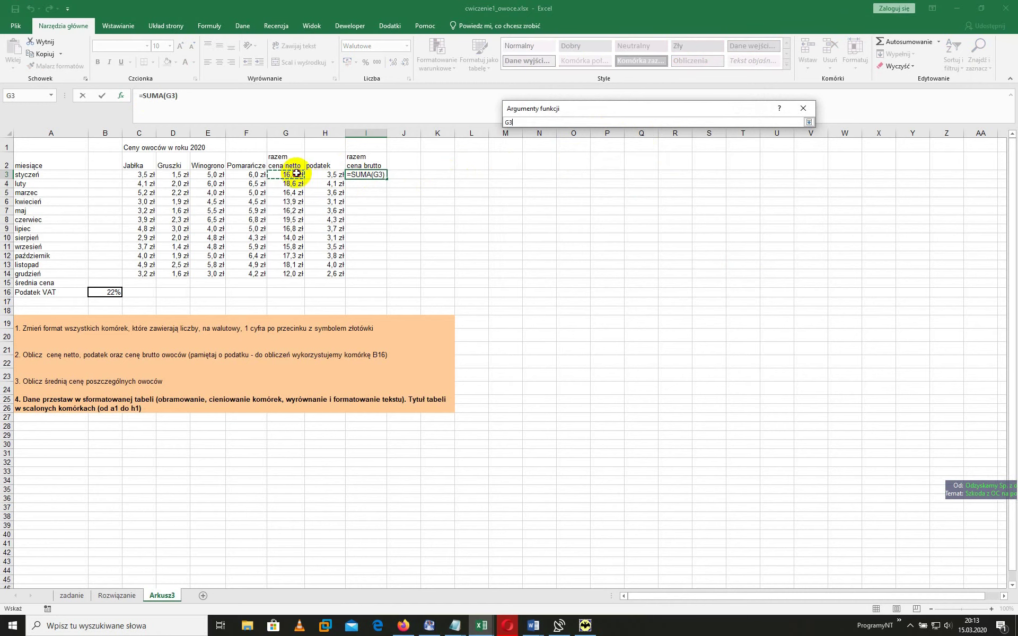
pyautogui.moveTo(297, 173); pyautogui.dragTo(325, 173)
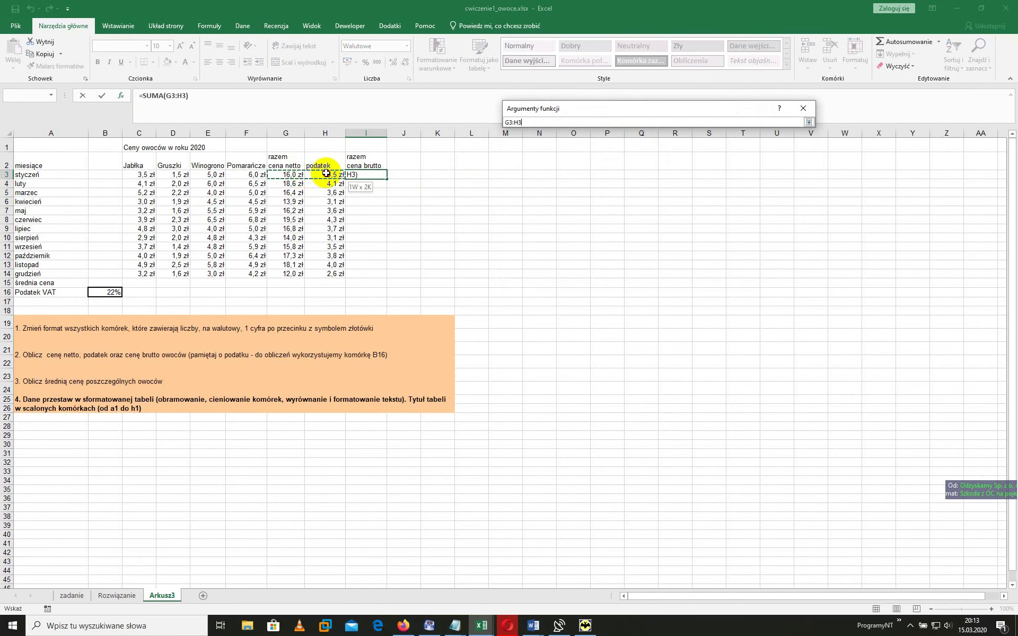
pyautogui.click(810, 123)
pyautogui.click(746, 269)
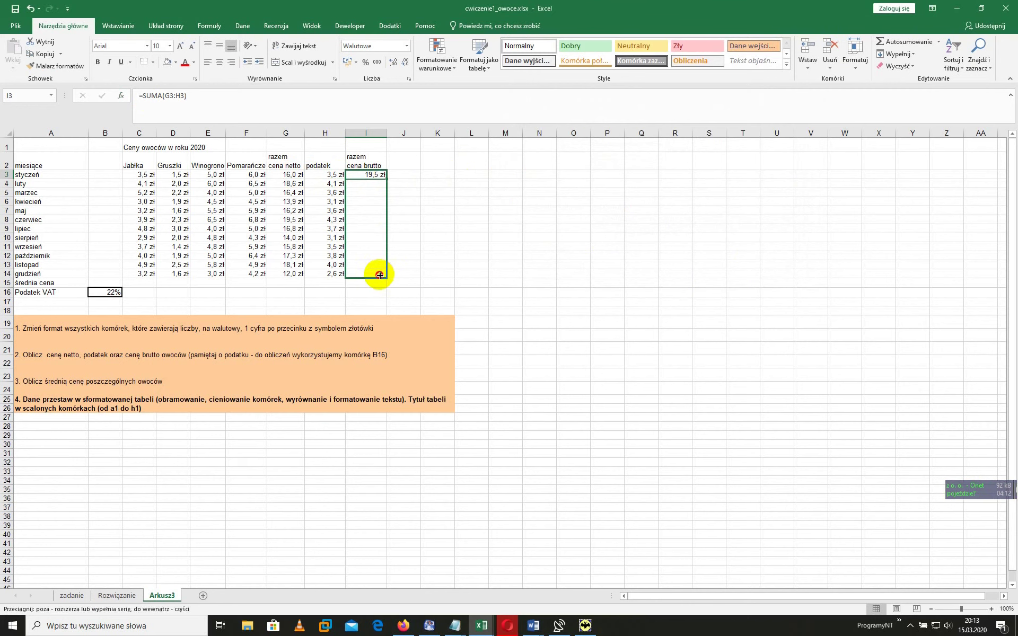
pyautogui.moveTo(387, 190); pyautogui.dragTo(385, 273)
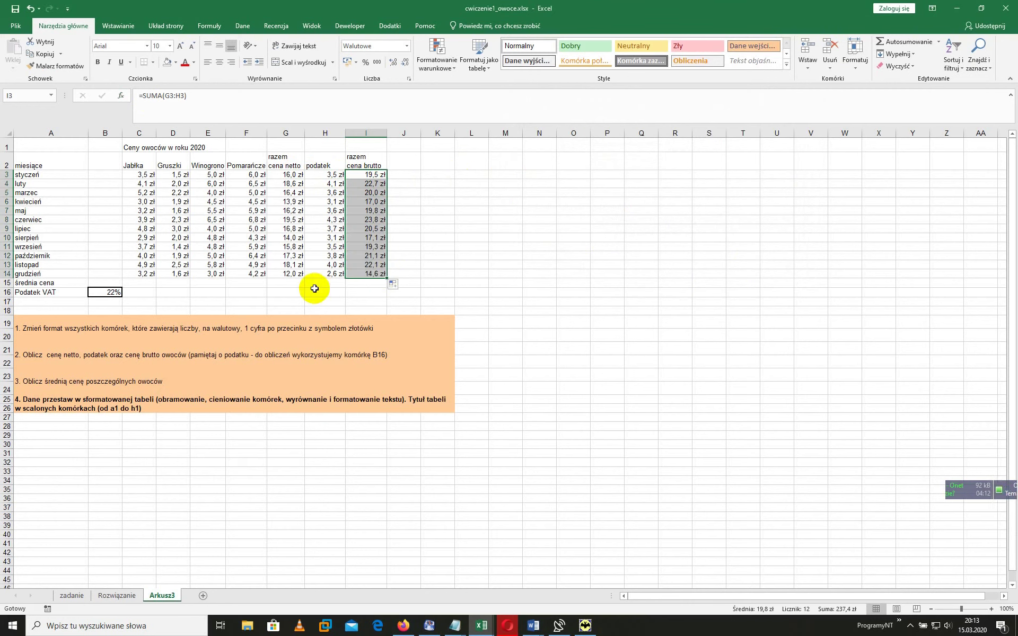
pyautogui.click(148, 284)
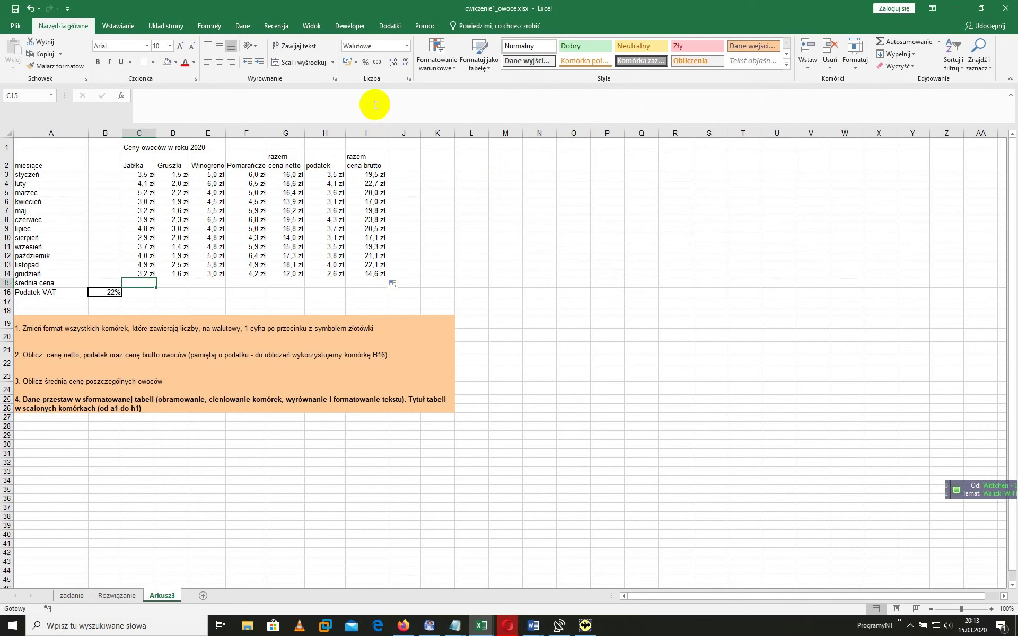
# Enter =ŚREDNIA(C3:C14) in C15 and fill it across row 15 to I15
pyautogui.click(122, 97)
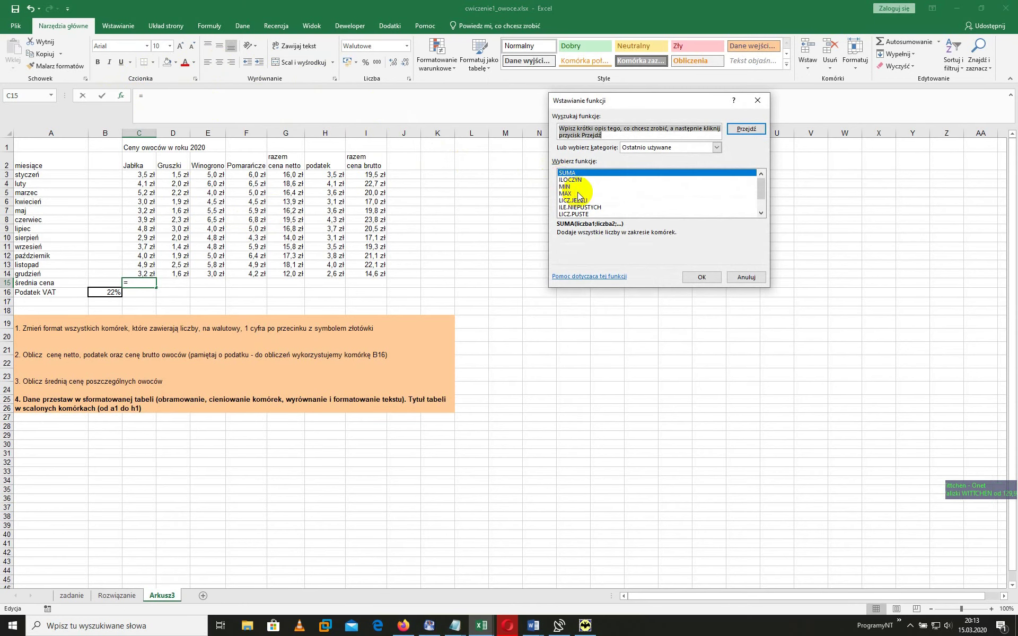
pyautogui.scroll(-1, 581, 207)
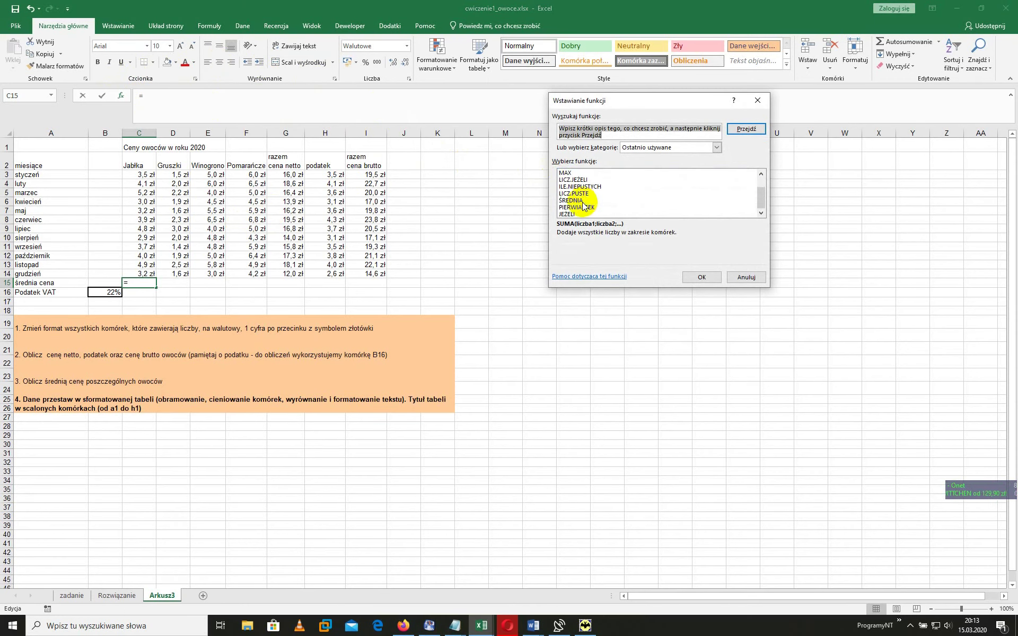
pyautogui.click(583, 202)
pyautogui.click(702, 277)
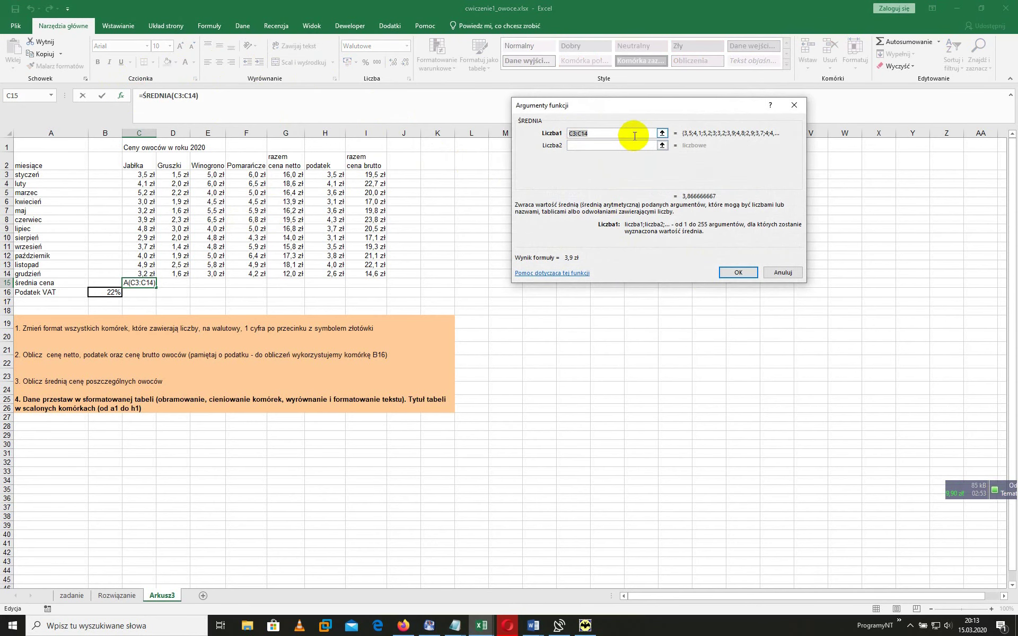
pyautogui.press('BackSpace')
pyautogui.click(662, 134)
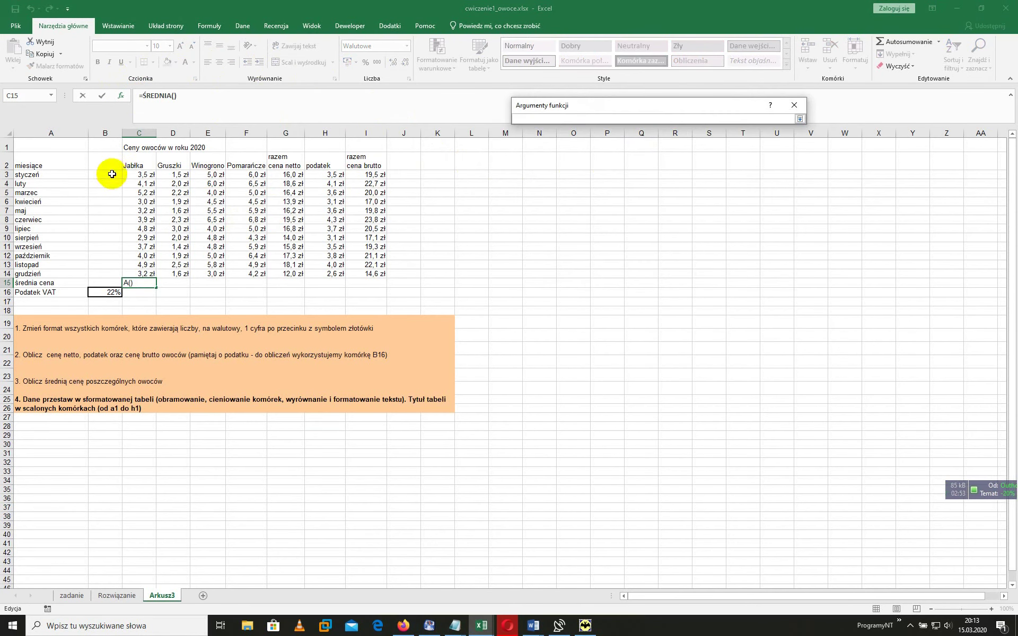
pyautogui.moveTo(146, 175); pyautogui.dragTo(144, 274)
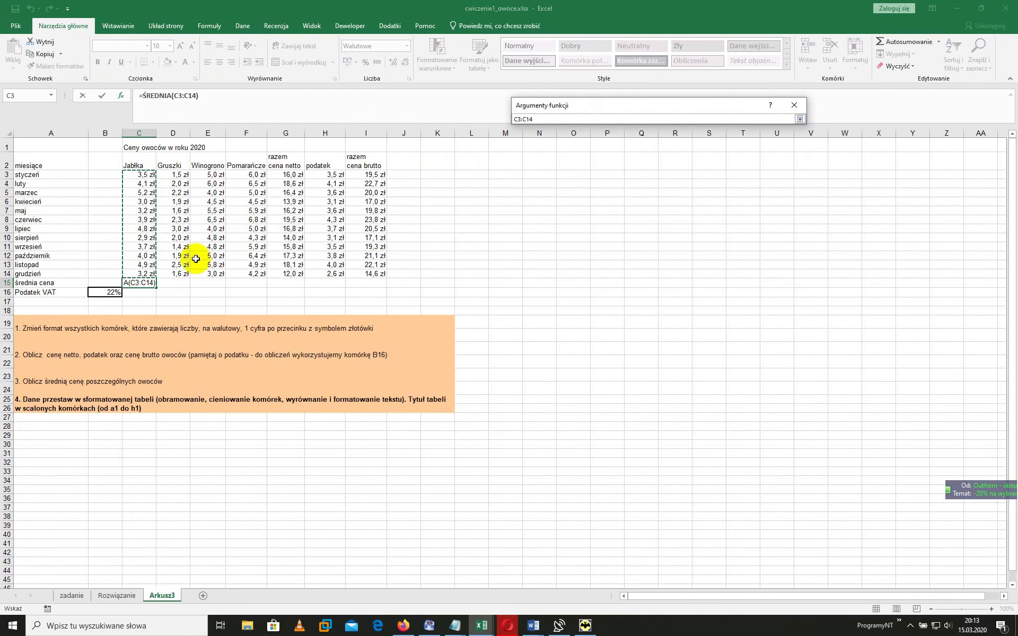
pyautogui.click(800, 119)
pyautogui.click(738, 273)
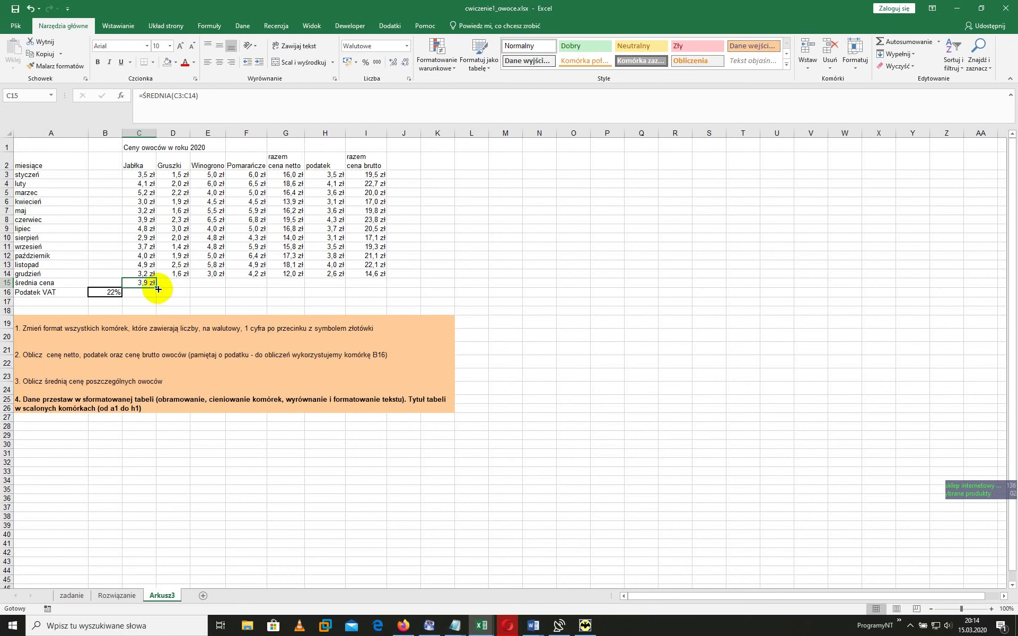
pyautogui.moveTo(158, 289); pyautogui.dragTo(376, 289)
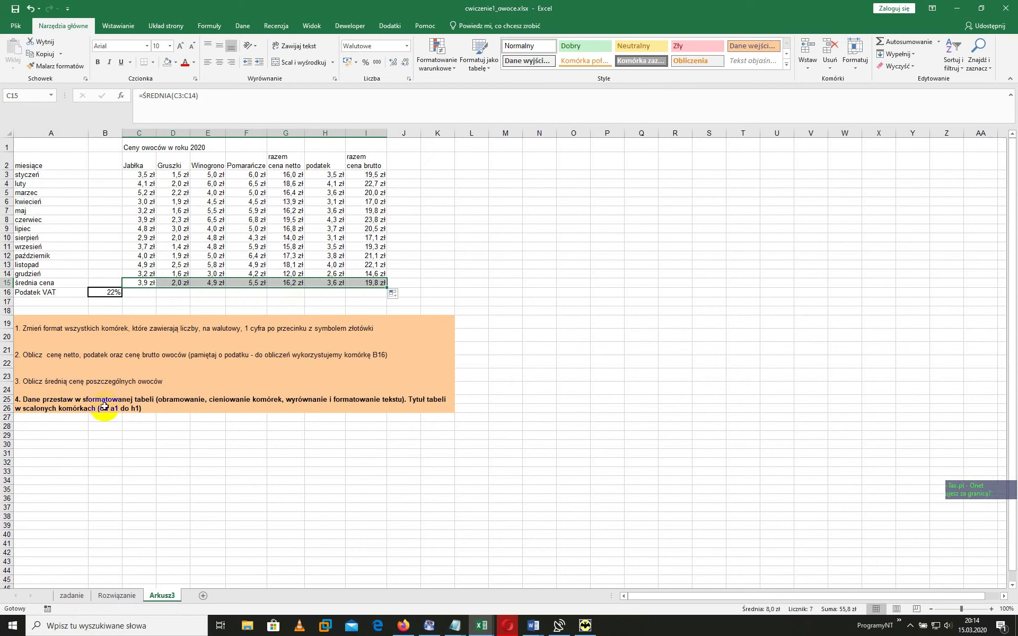
# Merge and centre 'Ceny owoców w roku 2020' across A1:H1, middle-aligned, bold, size 12
pyautogui.click(366, 405)
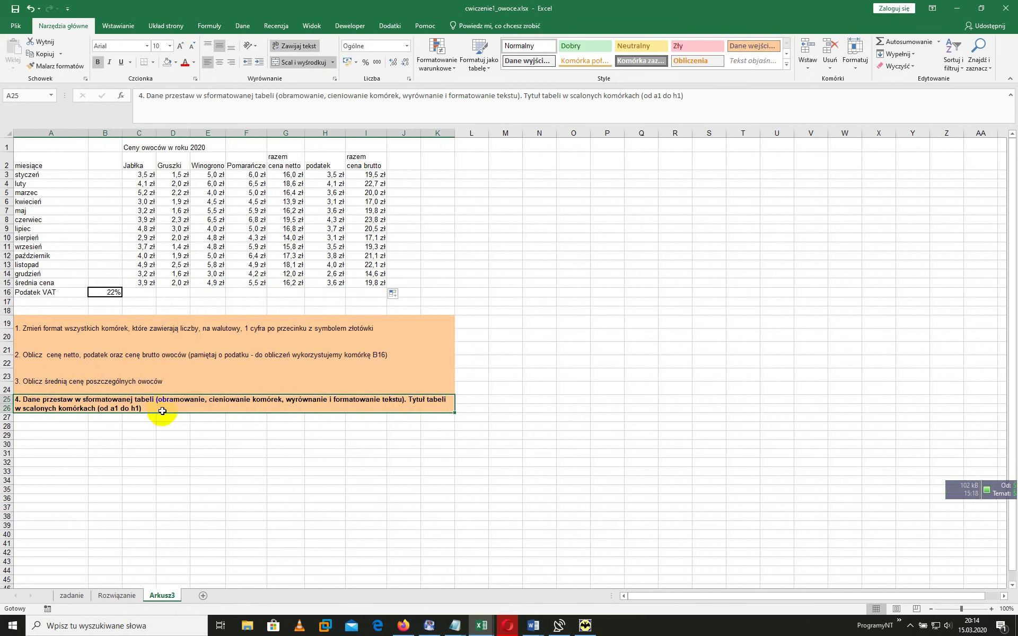
pyautogui.moveTo(30, 143)
pyautogui.mouseDown()
pyautogui.moveTo(354, 142)
pyautogui.moveTo(331, 143)
pyautogui.mouseUp()
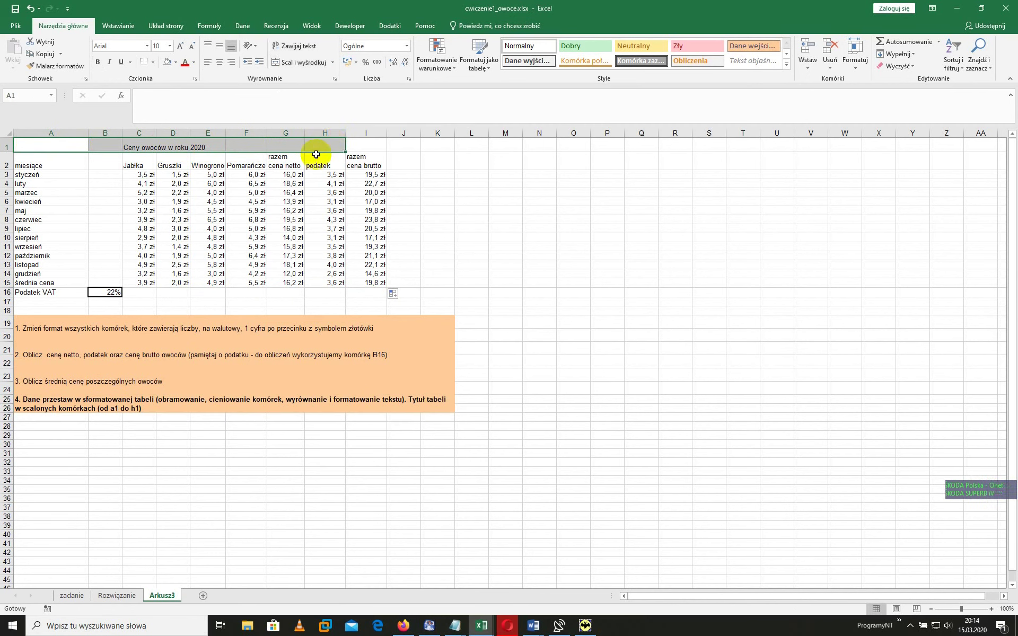
pyautogui.click(303, 63)
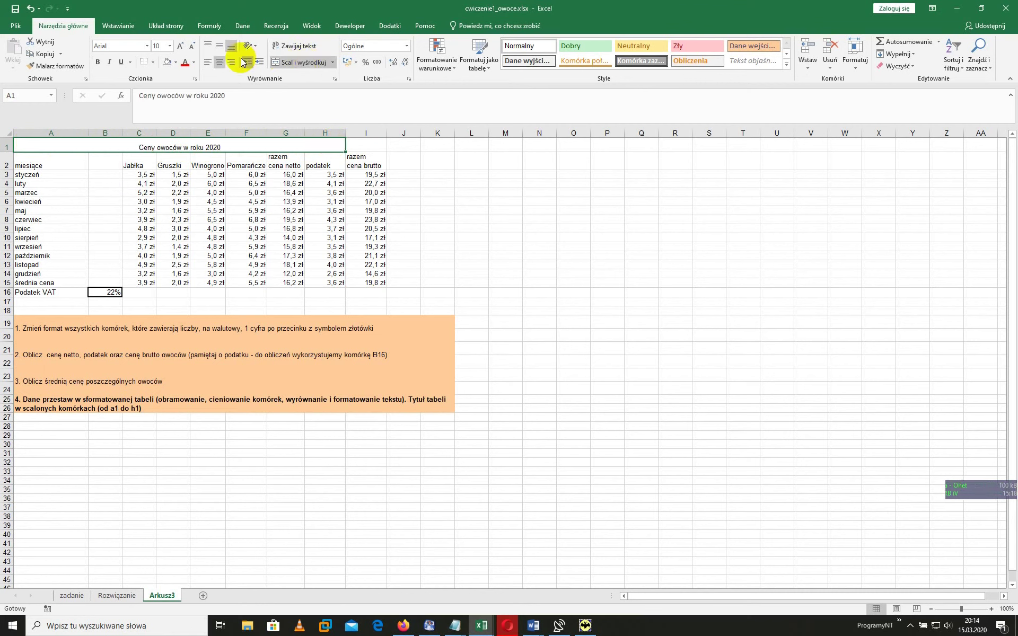
pyautogui.click(219, 46)
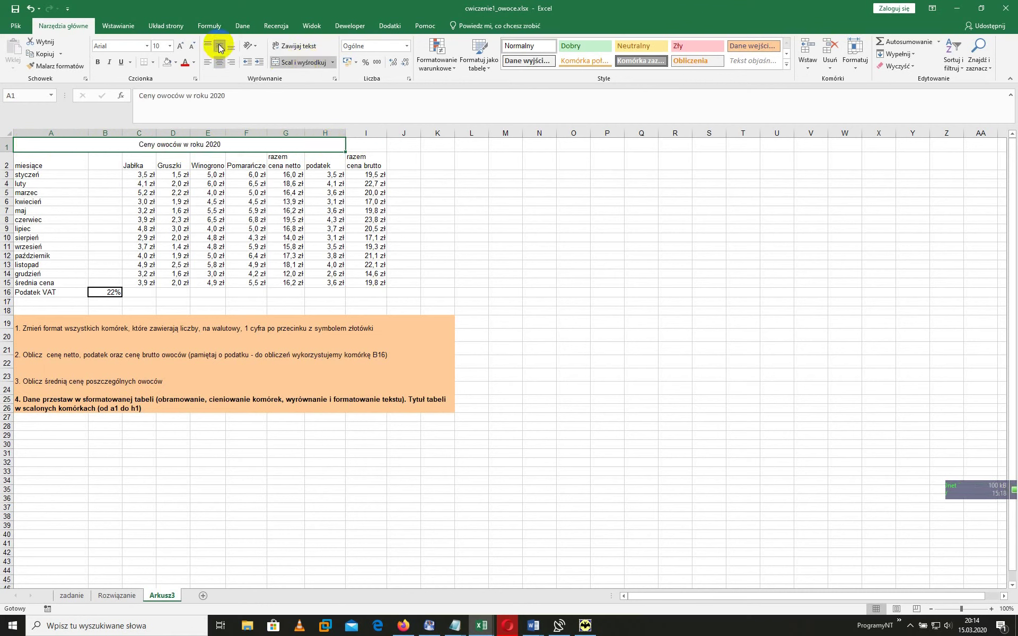
pyautogui.click(102, 66)
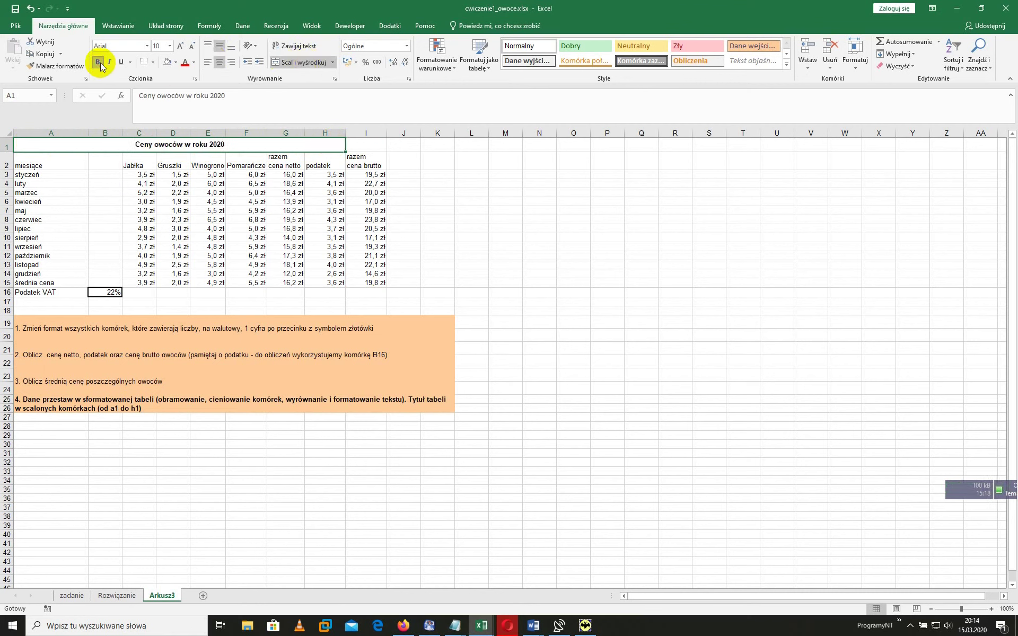
pyautogui.click(170, 47)
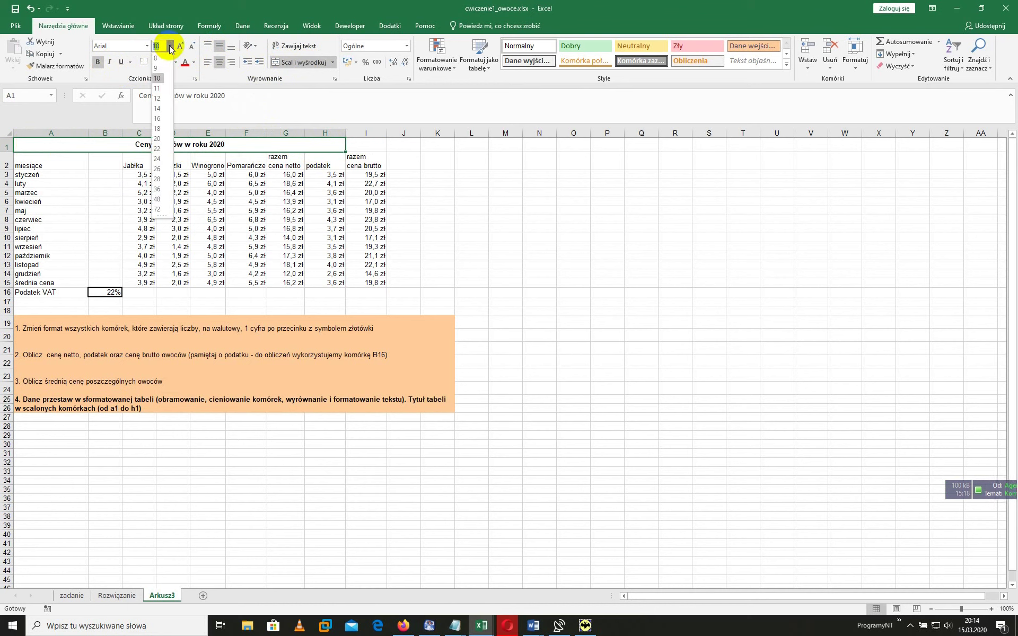
pyautogui.click(159, 98)
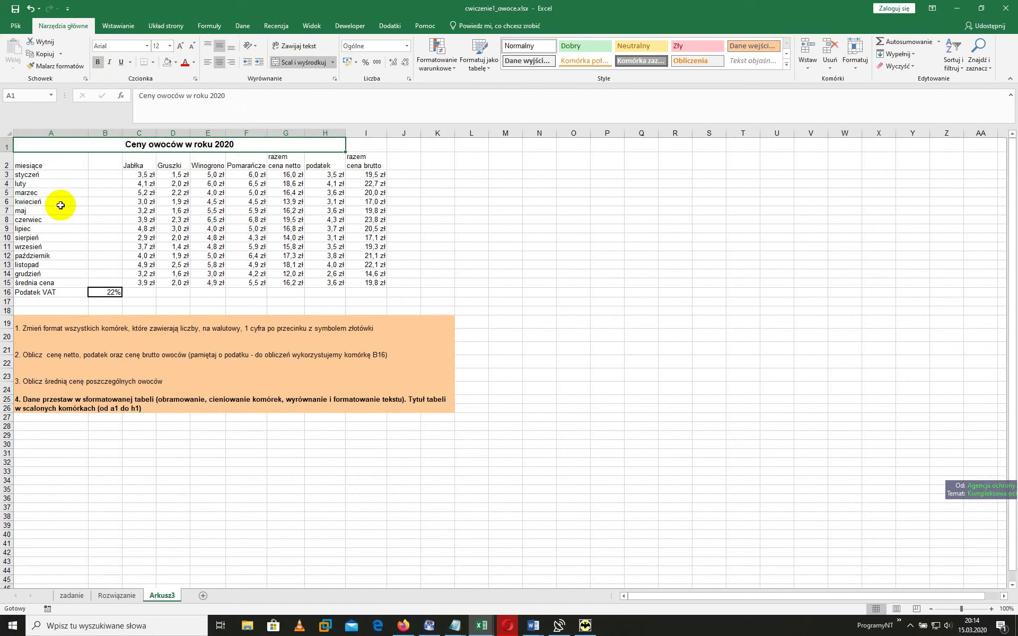
pyautogui.click(46, 164)
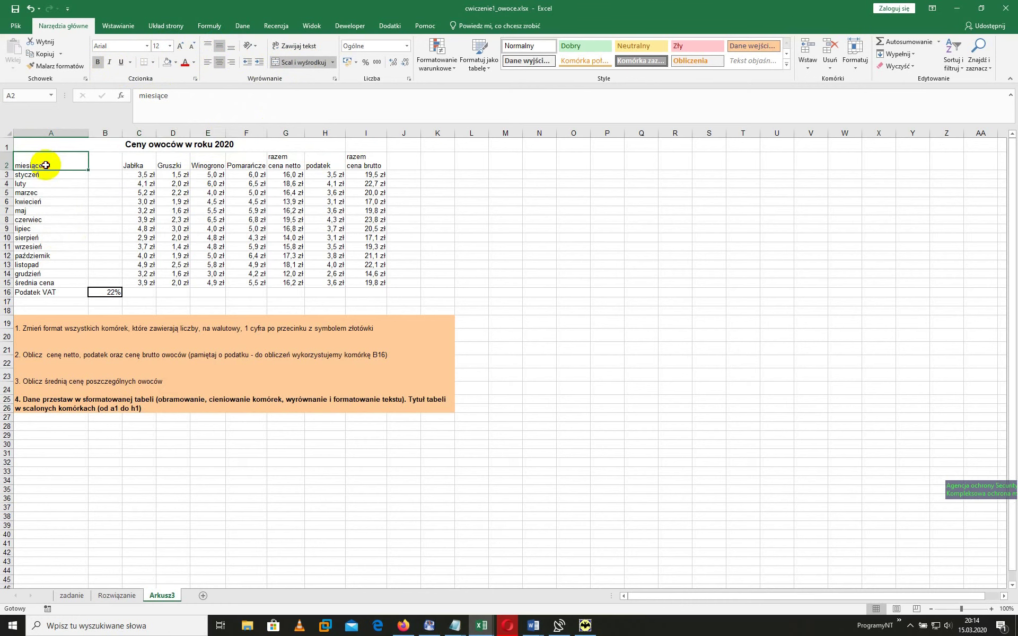
# Apply All Borders to the table range A2:I15
pyautogui.moveTo(46, 165); pyautogui.dragTo(273, 212)
pyautogui.moveTo(322, 243); pyautogui.dragTo(354, 281)
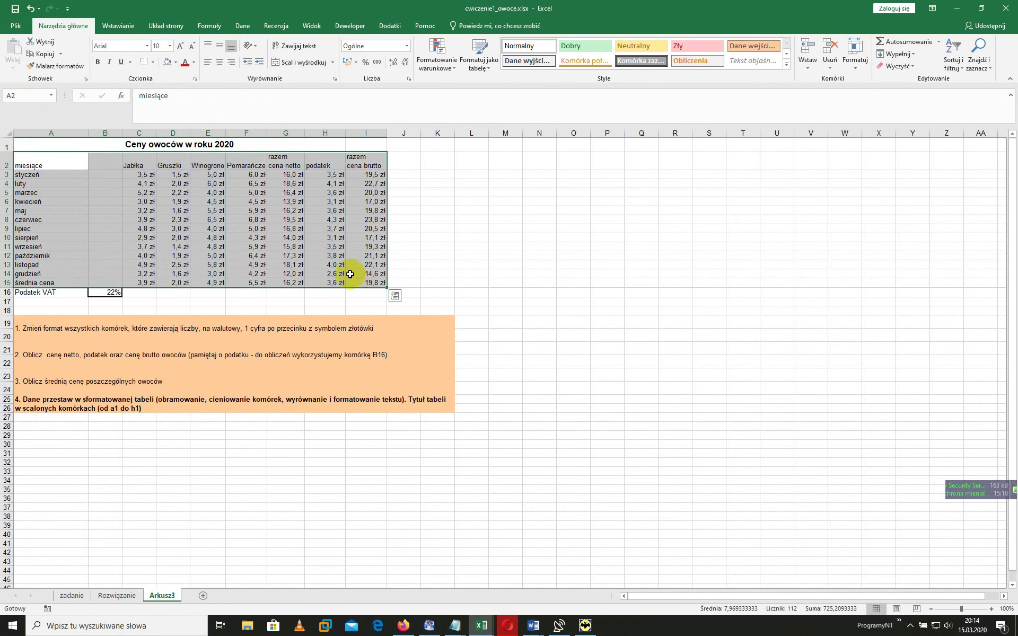
pyautogui.click(153, 62)
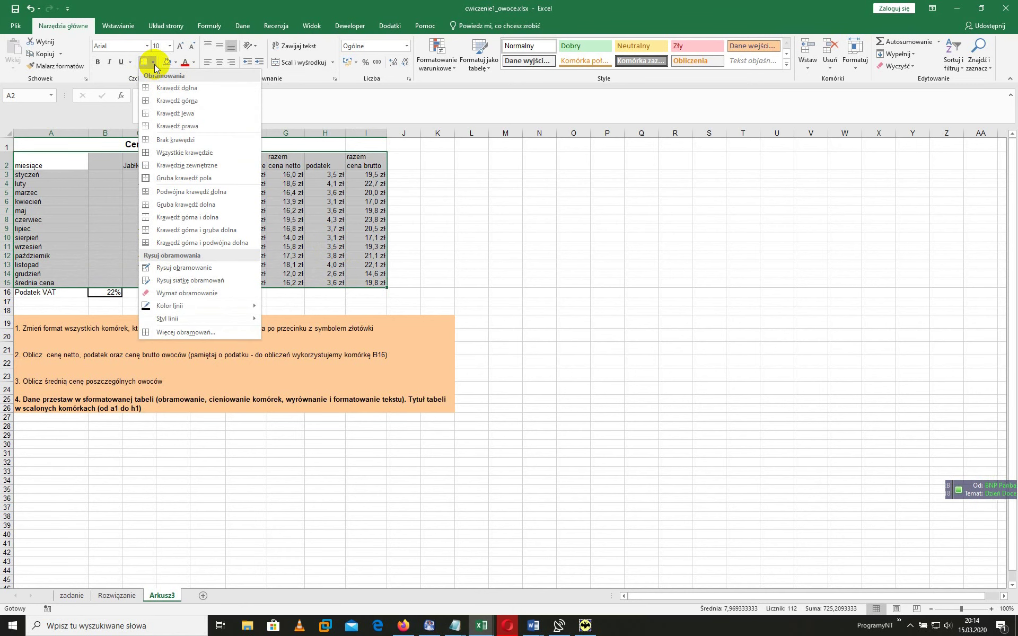
pyautogui.click(171, 155)
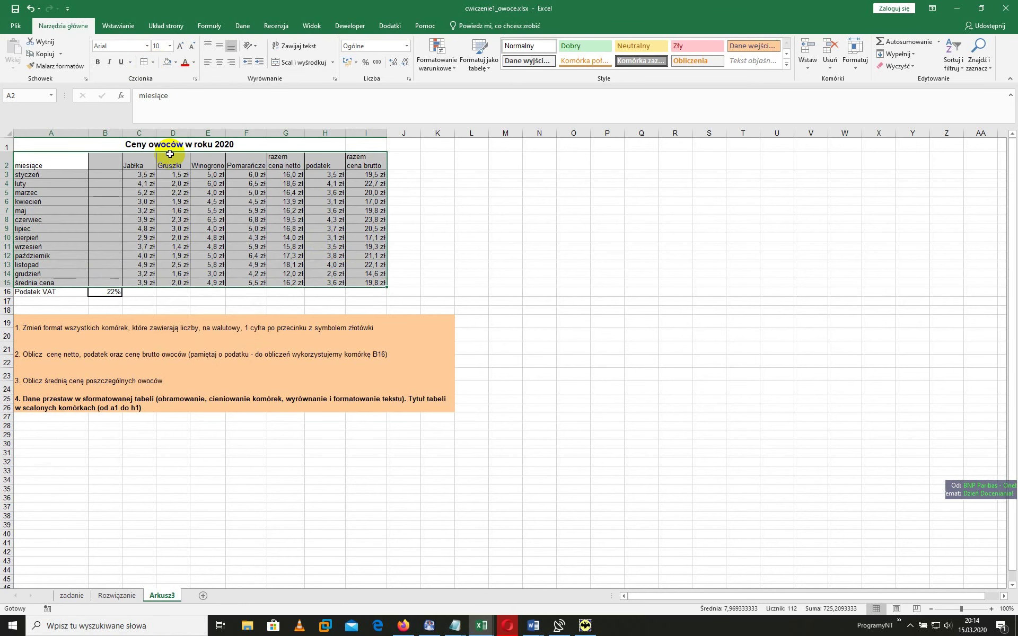
# Add borders to the Podatek VAT cells A16:B16
pyautogui.click(167, 203)
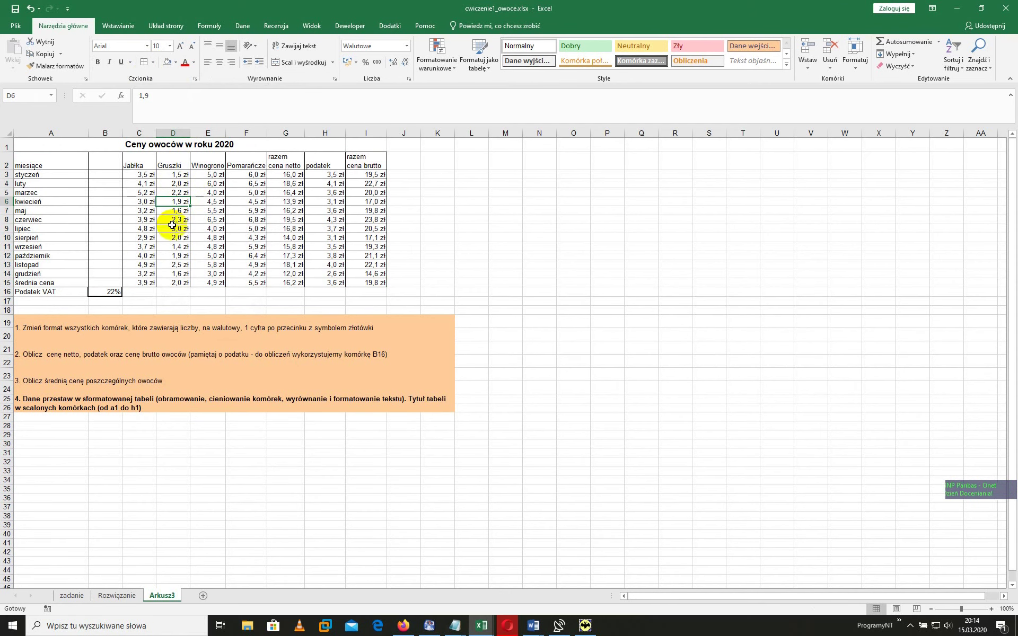
pyautogui.moveTo(39, 292); pyautogui.dragTo(96, 293)
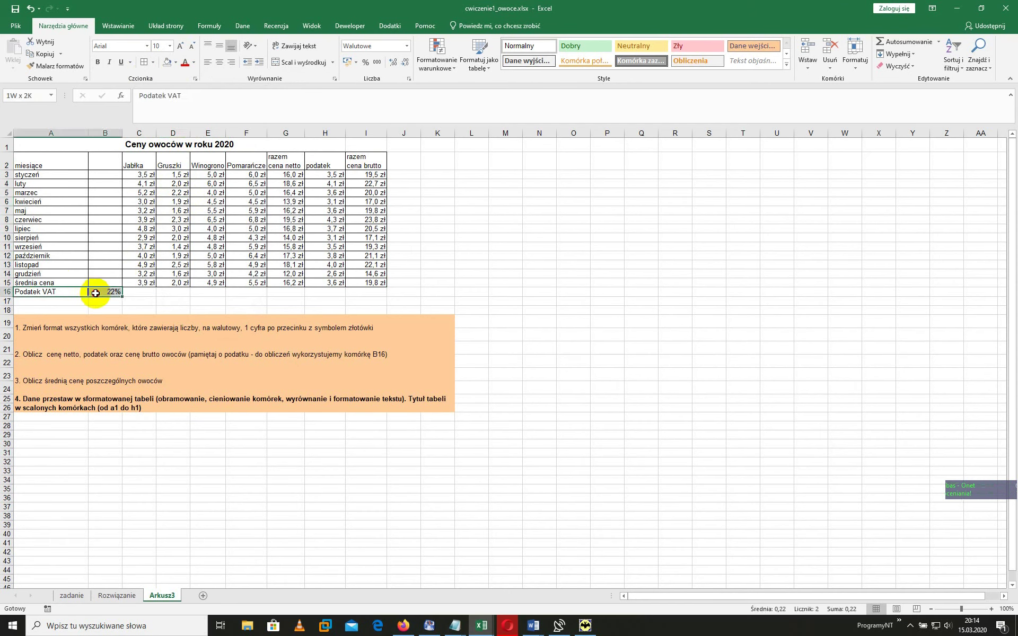
pyautogui.click(143, 64)
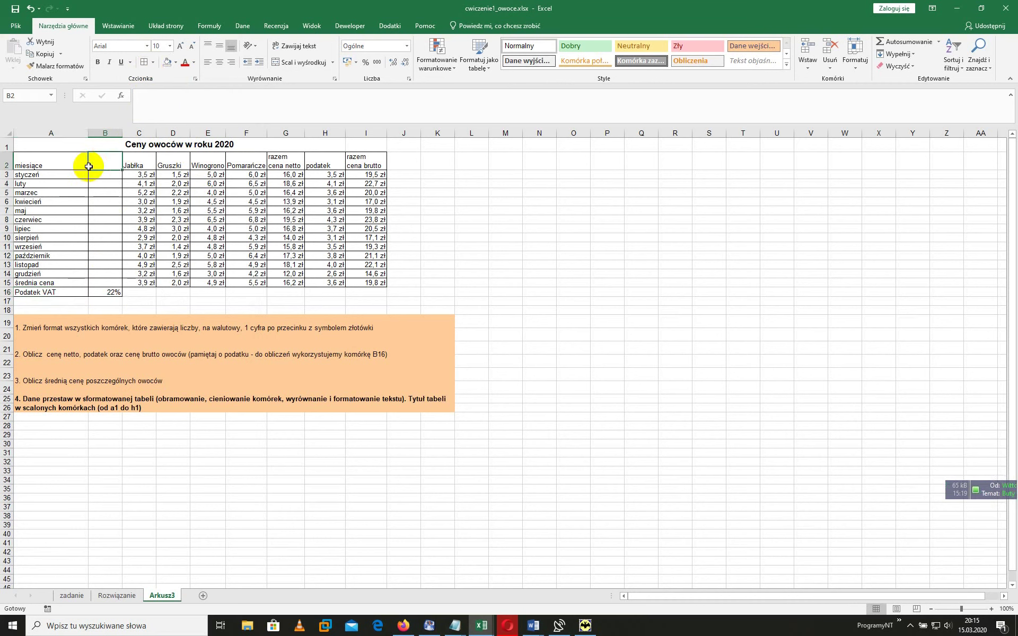
# Merge and centre columns A:B on rows 2–7, miesiące through maj
pyautogui.moveTo(37, 161); pyautogui.dragTo(95, 160)
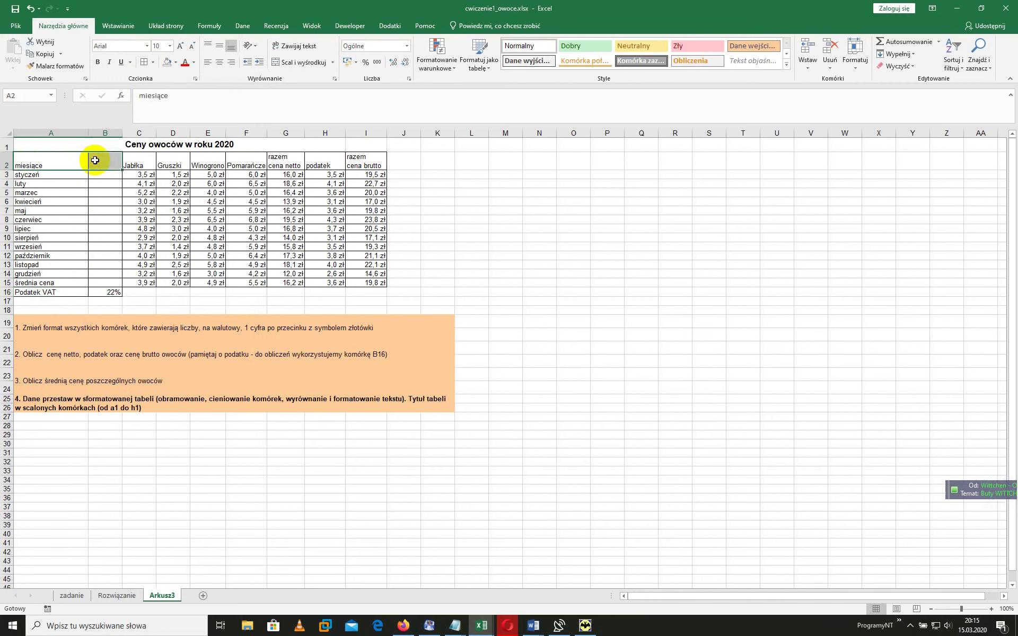
pyautogui.click(303, 63)
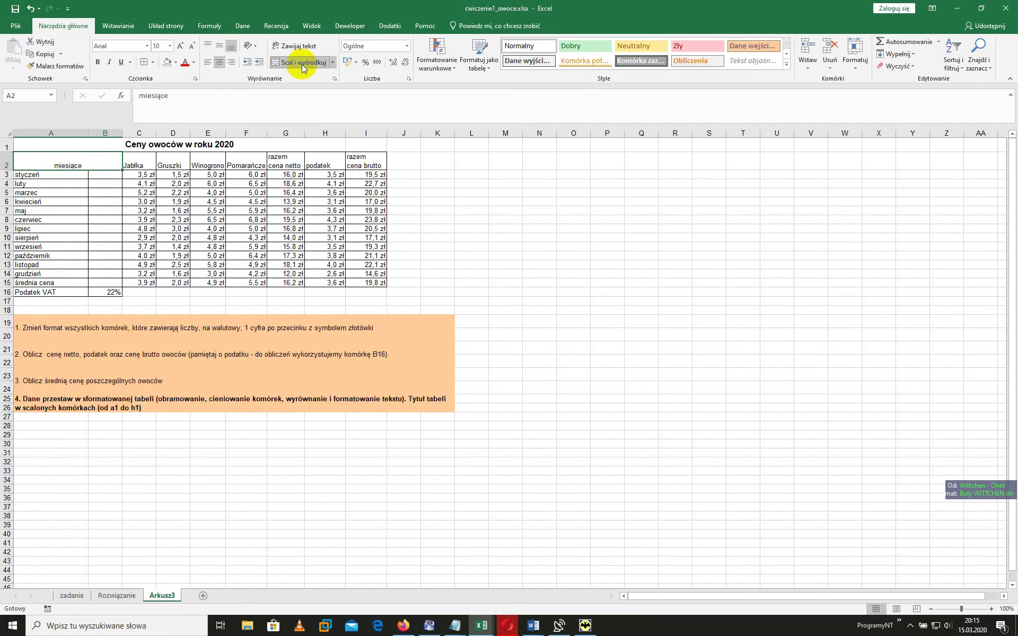
pyautogui.moveTo(33, 177); pyautogui.dragTo(102, 175)
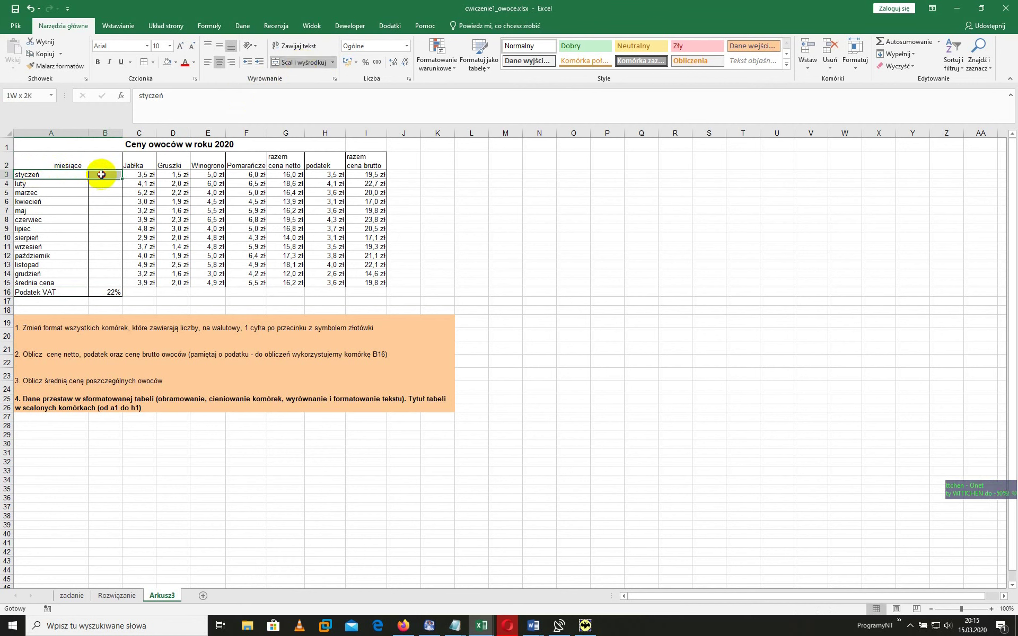
pyautogui.click(303, 66)
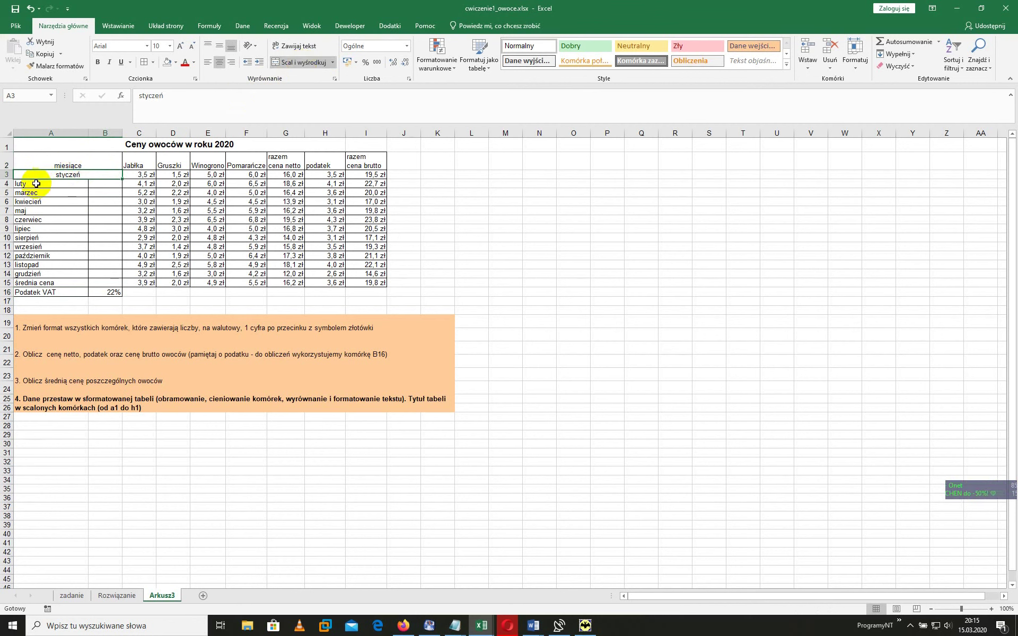
pyautogui.moveTo(32, 184); pyautogui.dragTo(105, 182)
pyautogui.click(303, 62)
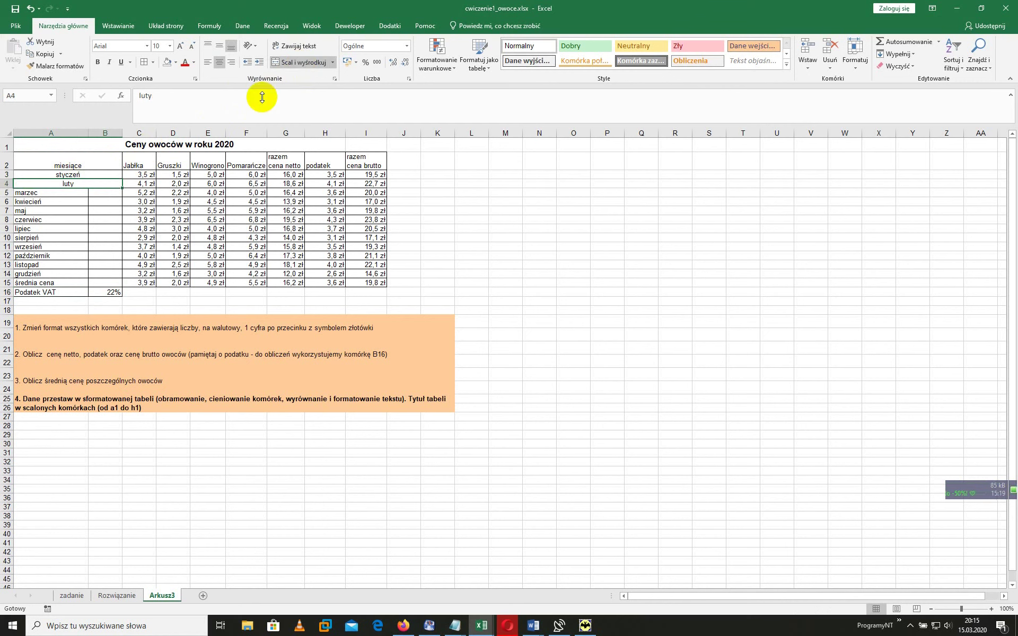
pyautogui.moveTo(32, 195); pyautogui.dragTo(109, 195)
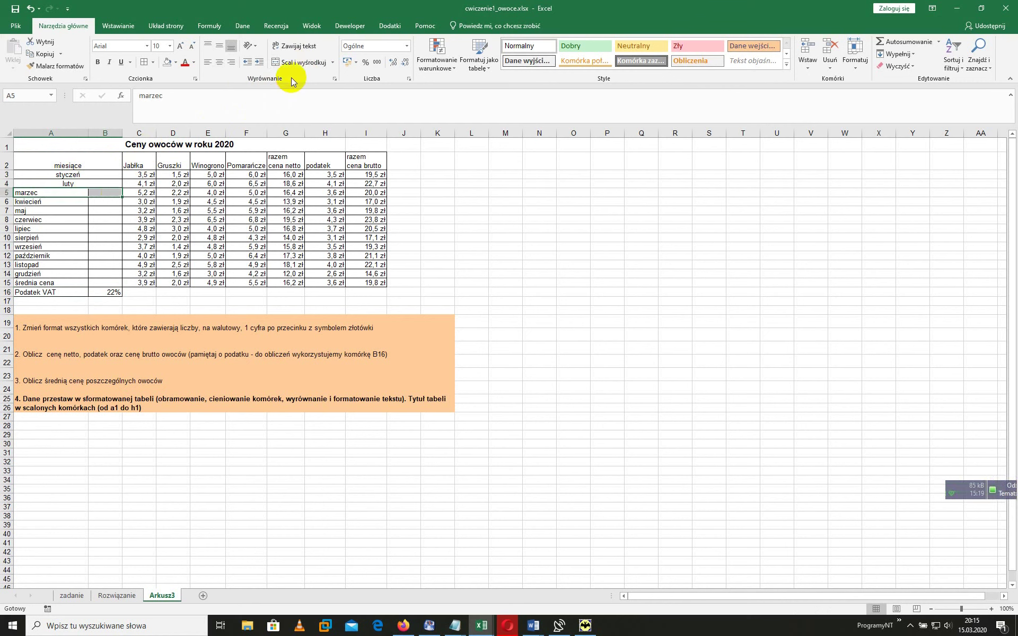
pyautogui.click(303, 63)
pyautogui.moveTo(32, 202); pyautogui.dragTo(103, 202)
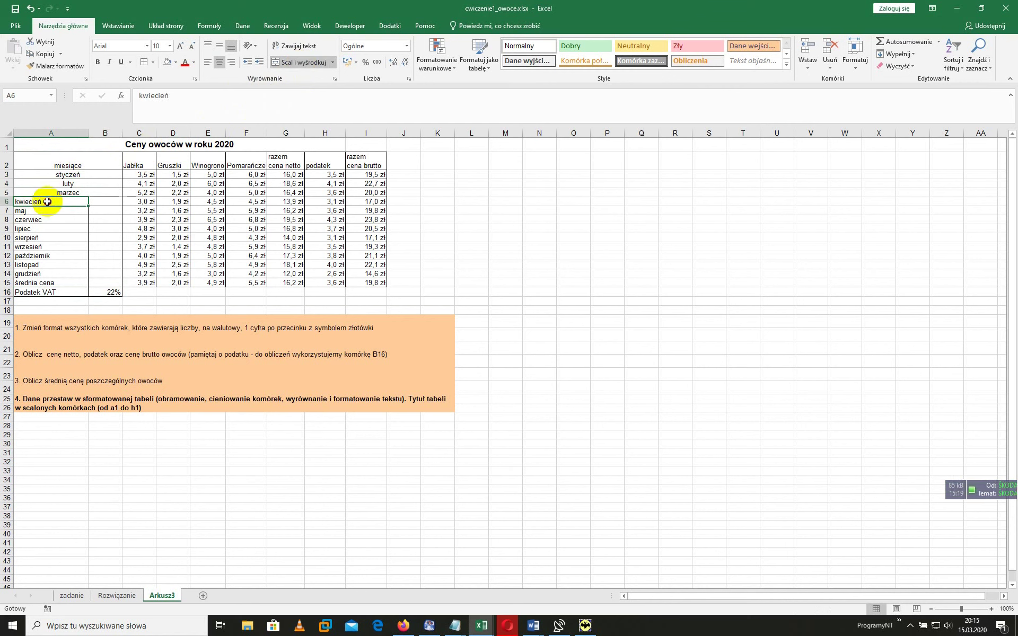
pyautogui.click(325, 68)
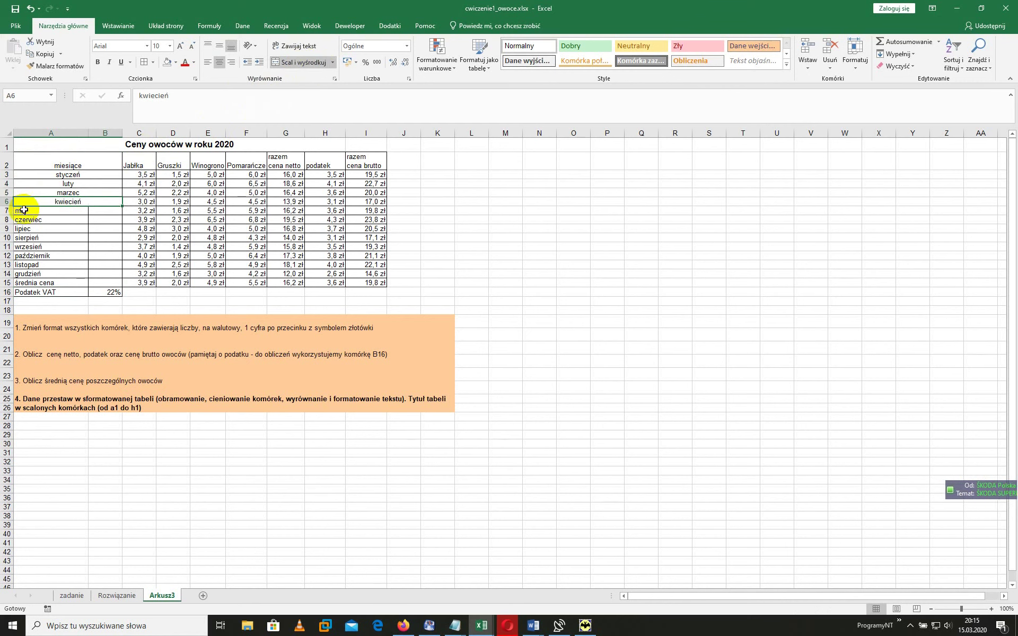
pyautogui.moveTo(32, 210); pyautogui.dragTo(101, 212)
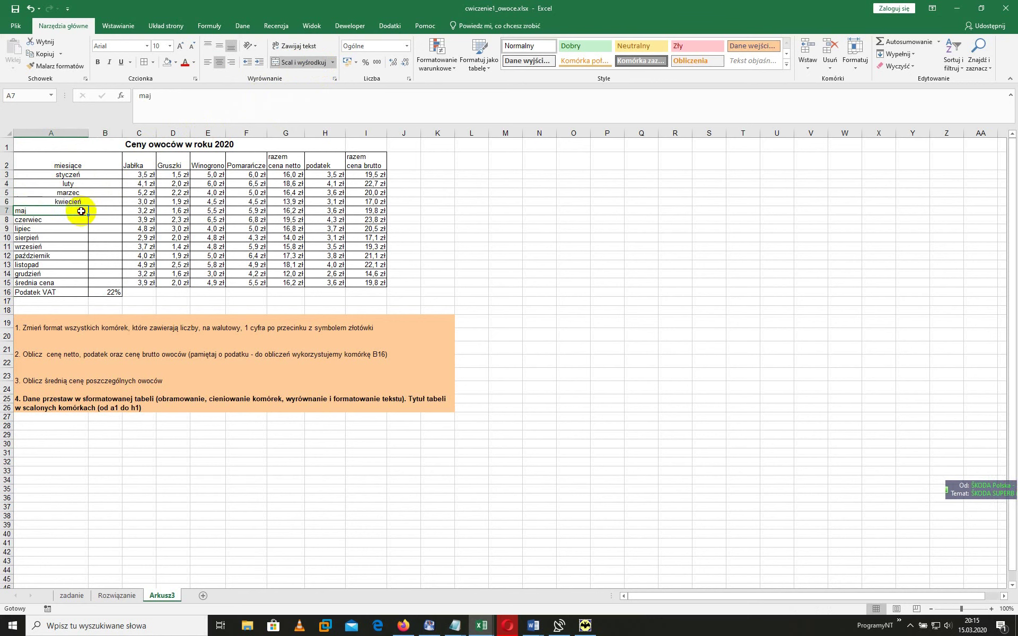
pyautogui.click(300, 62)
# Merge and centre A:B on rows 8–14, czerwiec through grudzień, then narrow column B
pyautogui.moveTo(29, 219); pyautogui.dragTo(104, 221)
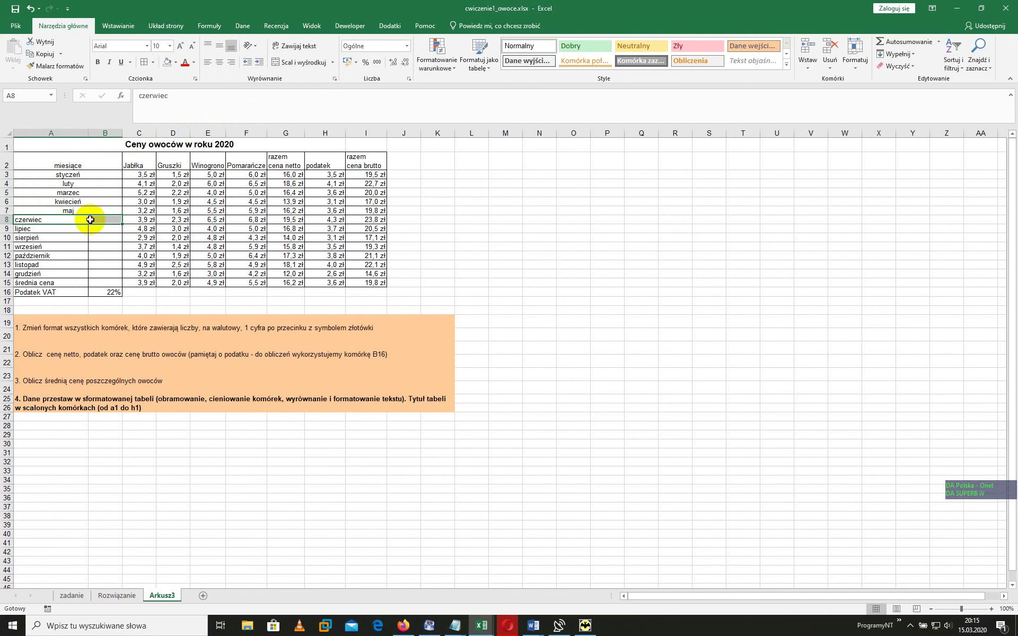
pyautogui.click(285, 63)
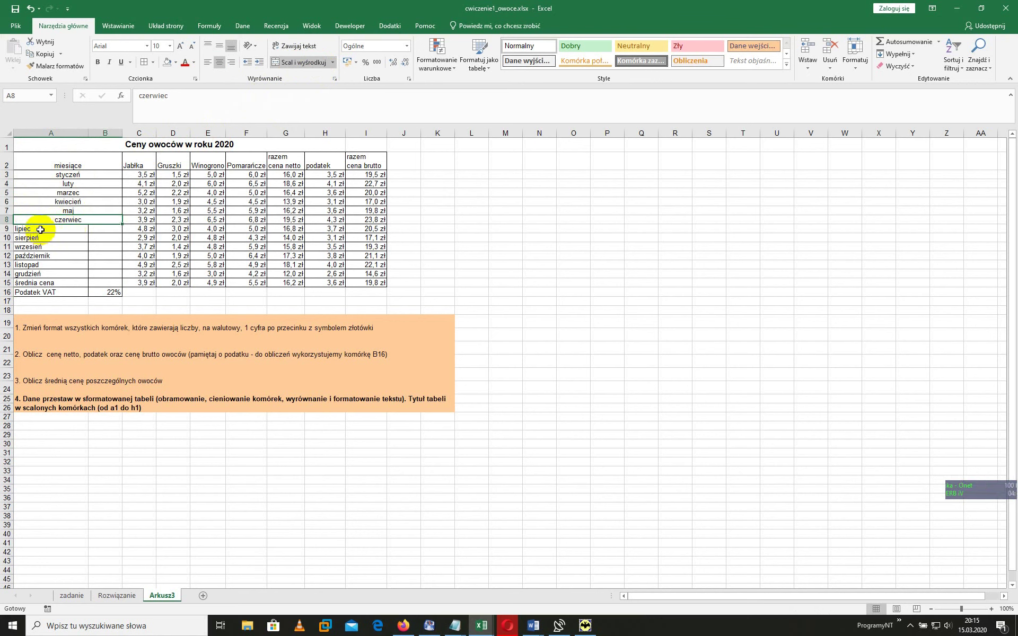
pyautogui.moveTo(40, 229); pyautogui.dragTo(101, 229)
pyautogui.click(292, 65)
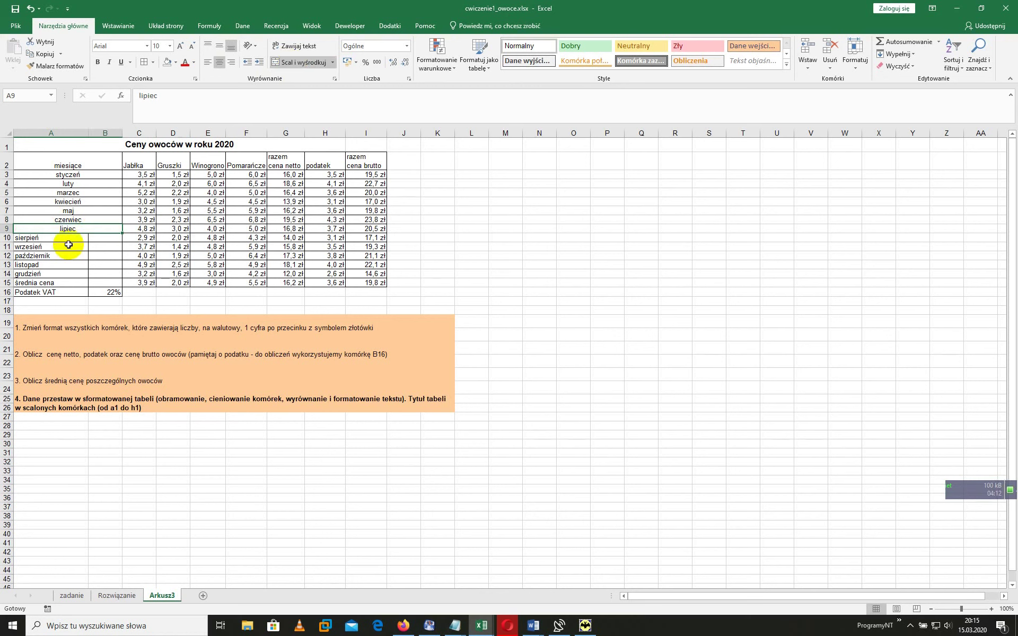
pyautogui.moveTo(41, 237); pyautogui.dragTo(105, 238)
pyautogui.click(294, 62)
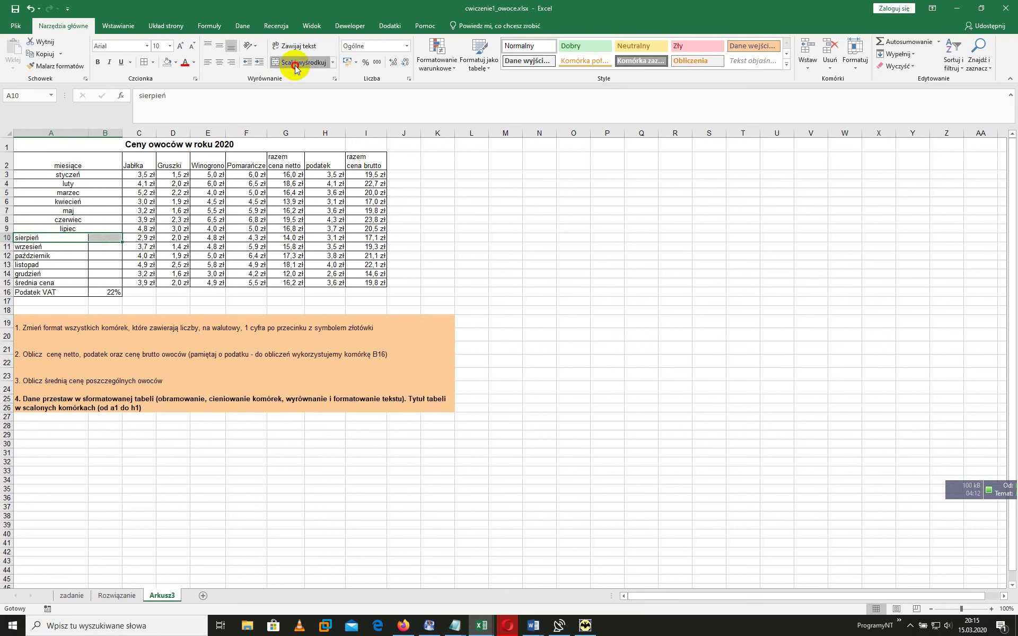
pyautogui.moveTo(42, 246); pyautogui.dragTo(98, 255)
pyautogui.click(294, 62)
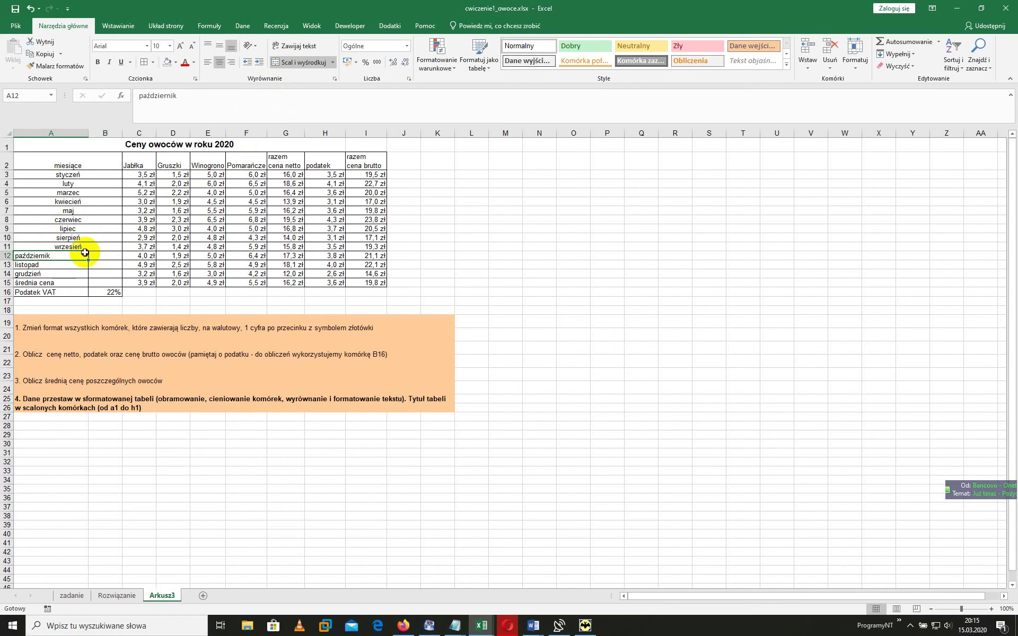
pyautogui.click(294, 62)
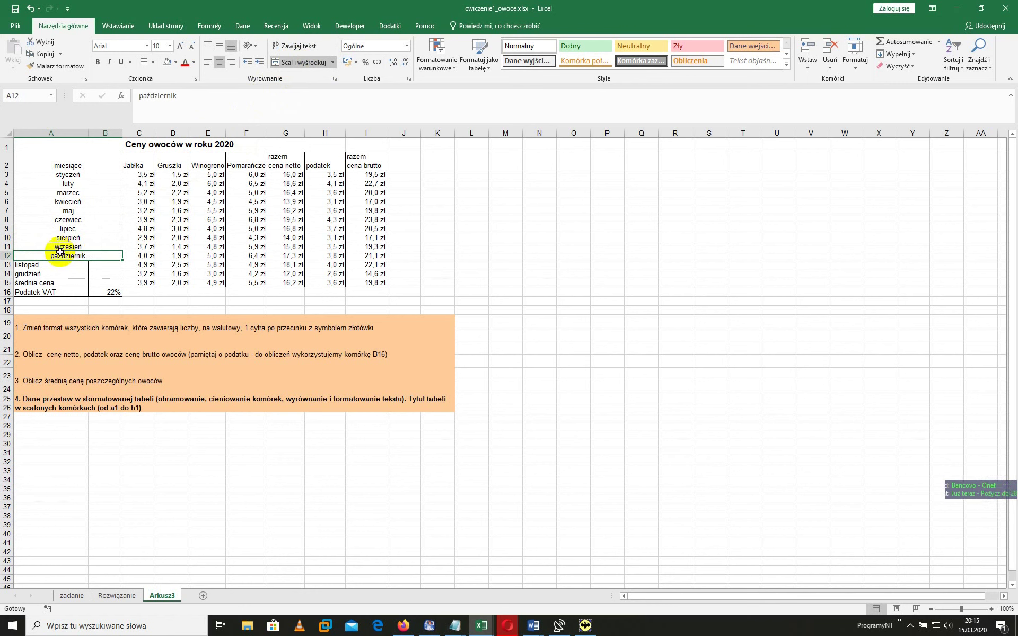
pyautogui.moveTo(48, 264); pyautogui.dragTo(100, 266)
pyautogui.click(297, 62)
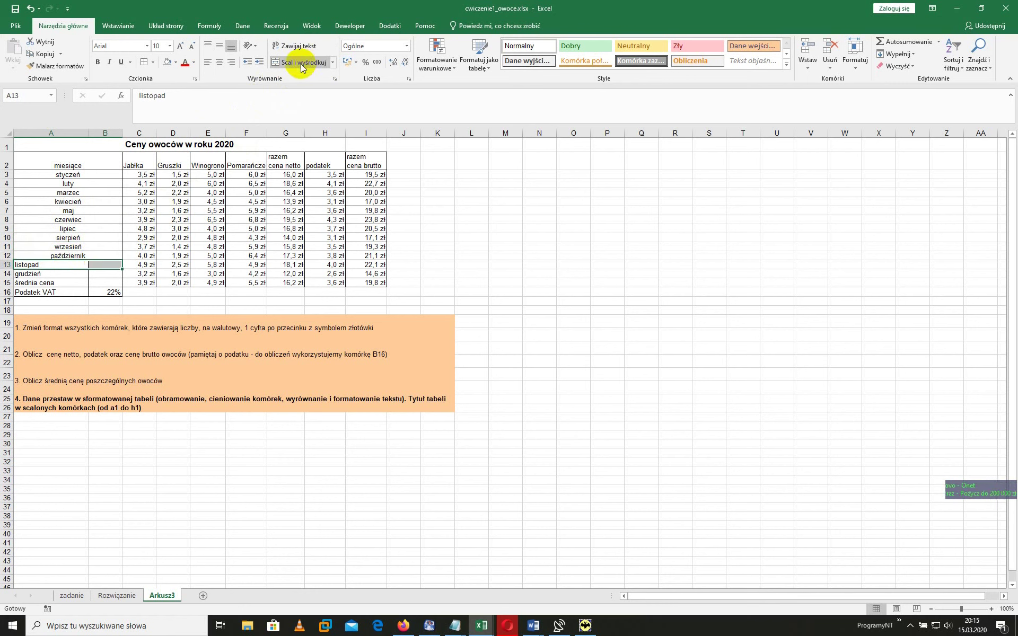
pyautogui.moveTo(37, 274); pyautogui.dragTo(101, 280)
pyautogui.click(292, 62)
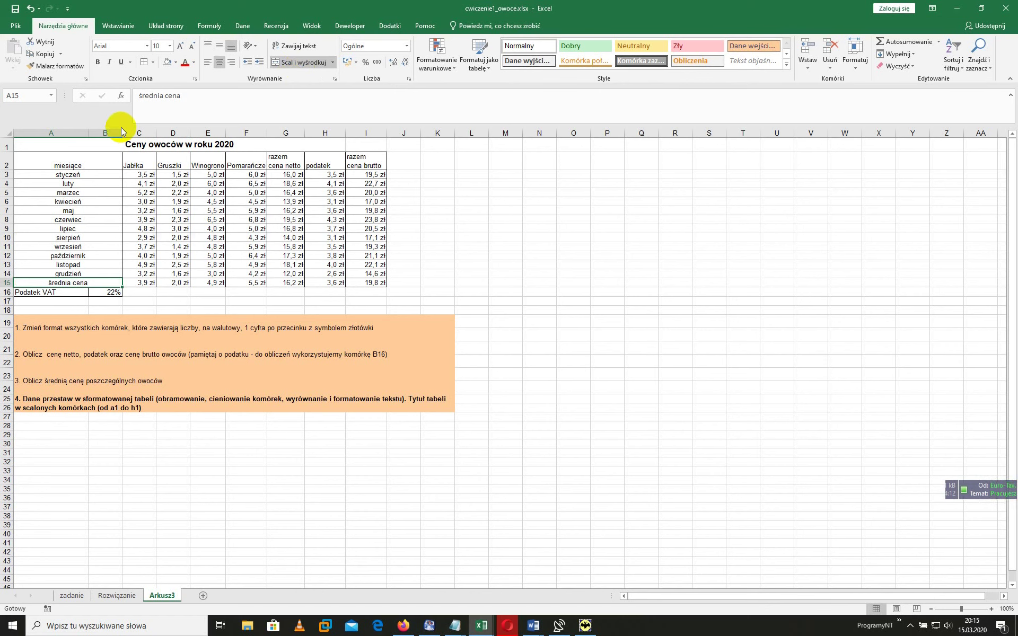
pyautogui.moveTo(122, 131); pyautogui.dragTo(98, 136)
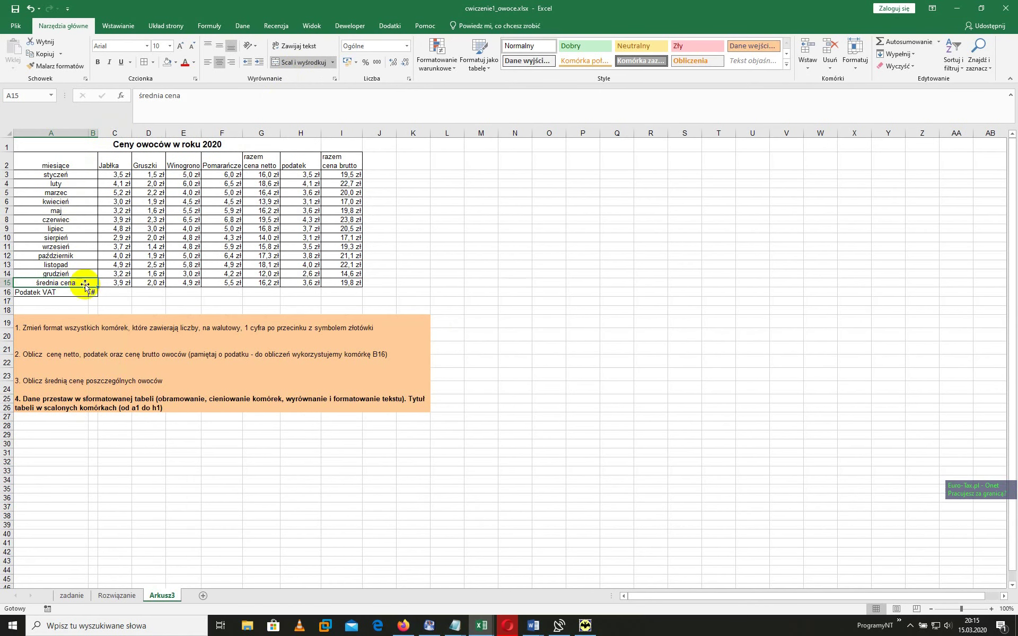
# Narrow column A and widen column B until 22% is visible
pyautogui.moveTo(87, 133); pyautogui.dragTo(60, 136)
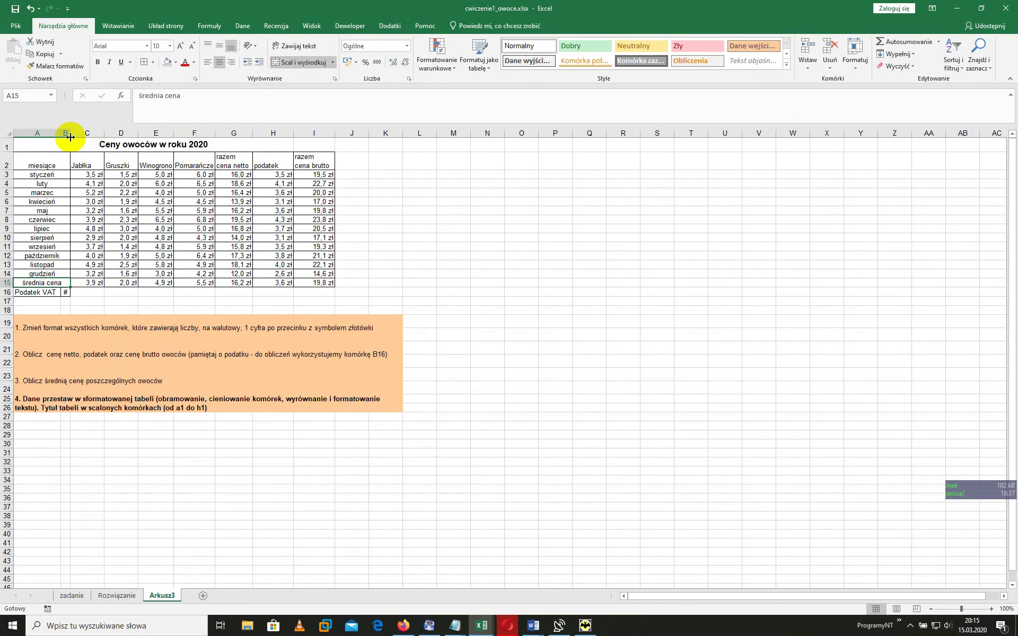
pyautogui.moveTo(74, 132); pyautogui.dragTo(80, 133)
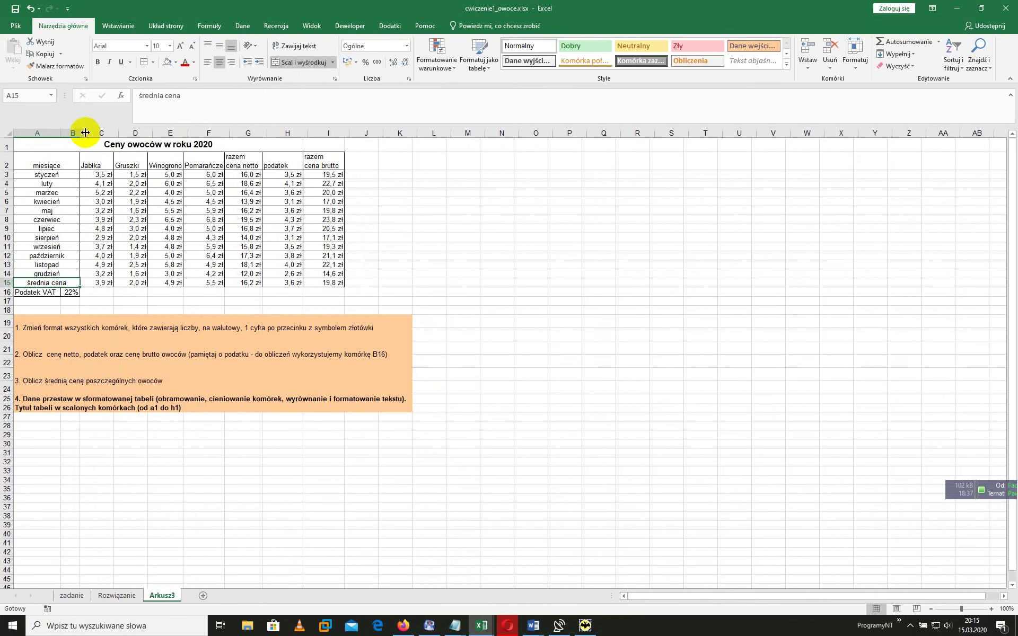
pyautogui.moveTo(81, 134); pyautogui.dragTo(84, 133)
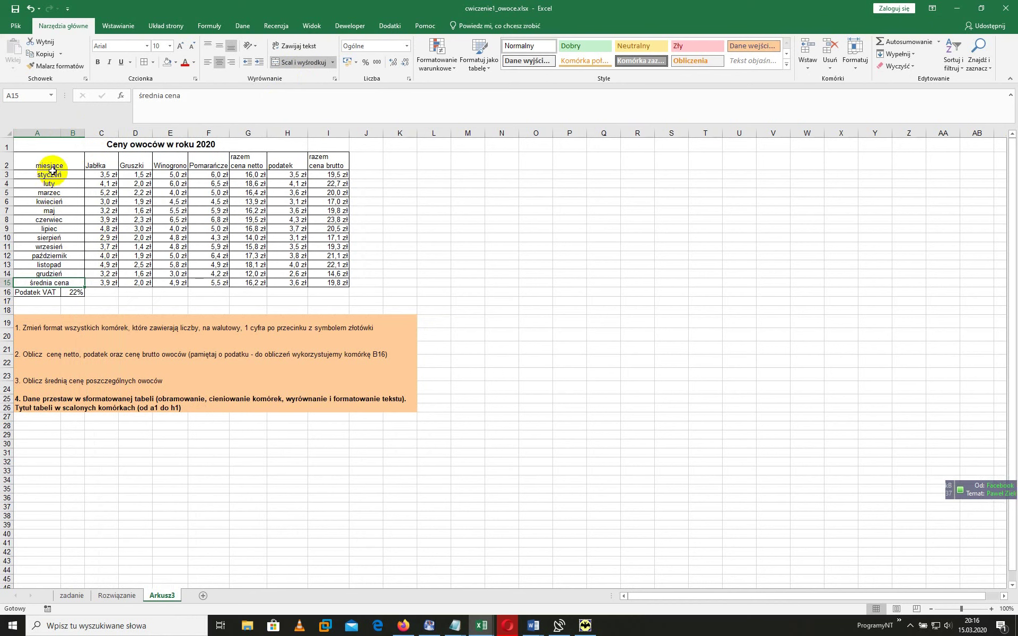
# Vertically centre all cells in the table range A2:I16
pyautogui.moveTo(54, 164)
pyautogui.mouseDown()
pyautogui.moveTo(237, 291)
pyautogui.moveTo(326, 296)
pyautogui.mouseUp()
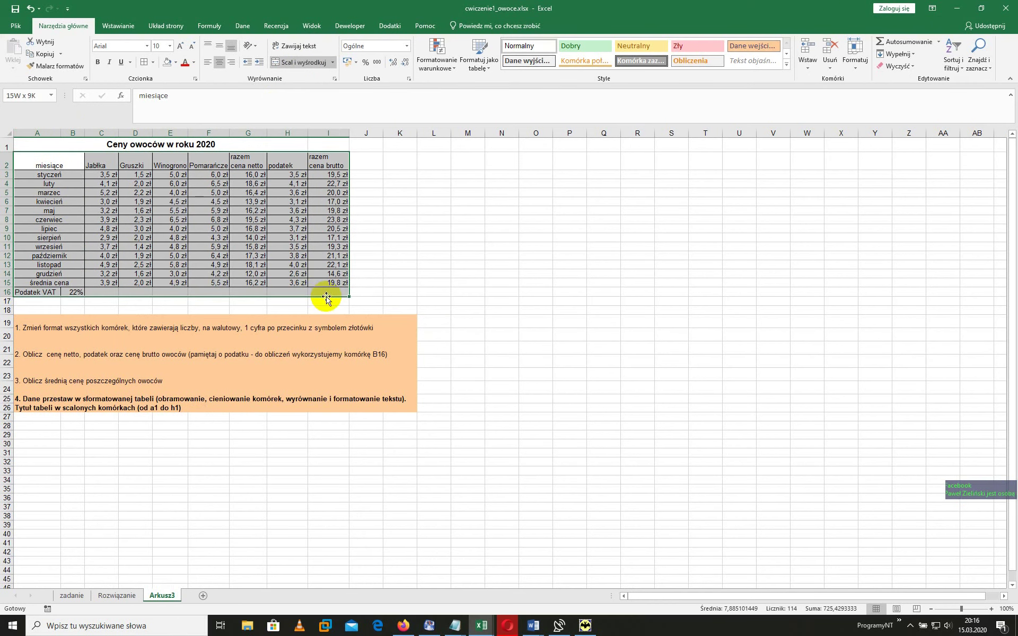
pyautogui.click(220, 46)
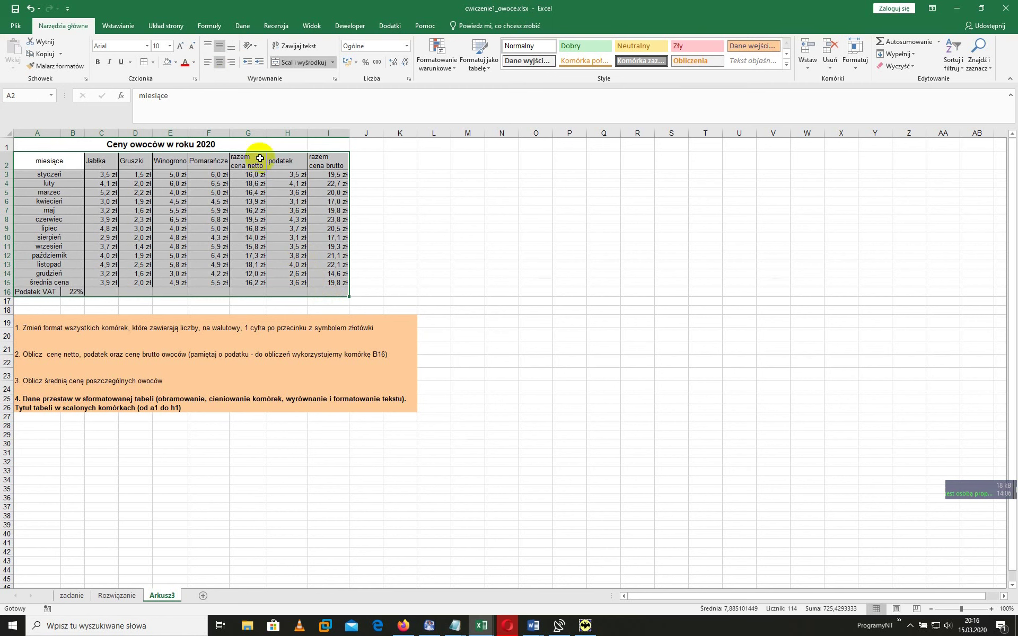
pyautogui.click(248, 192)
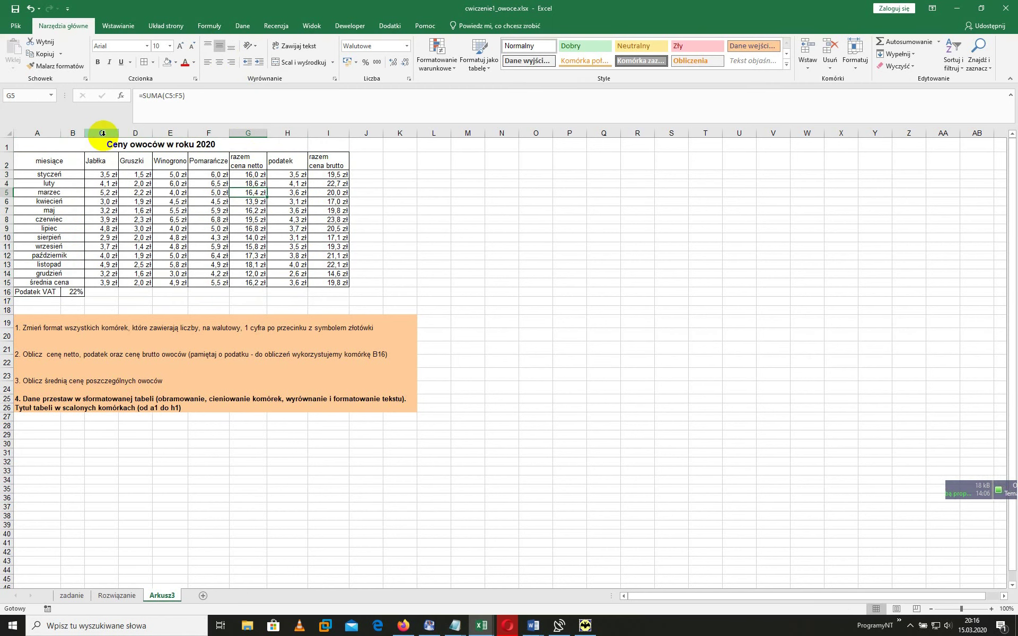
# Widen columns C through I together to an equal width of 10,43
pyautogui.moveTo(102, 133); pyautogui.dragTo(279, 135)
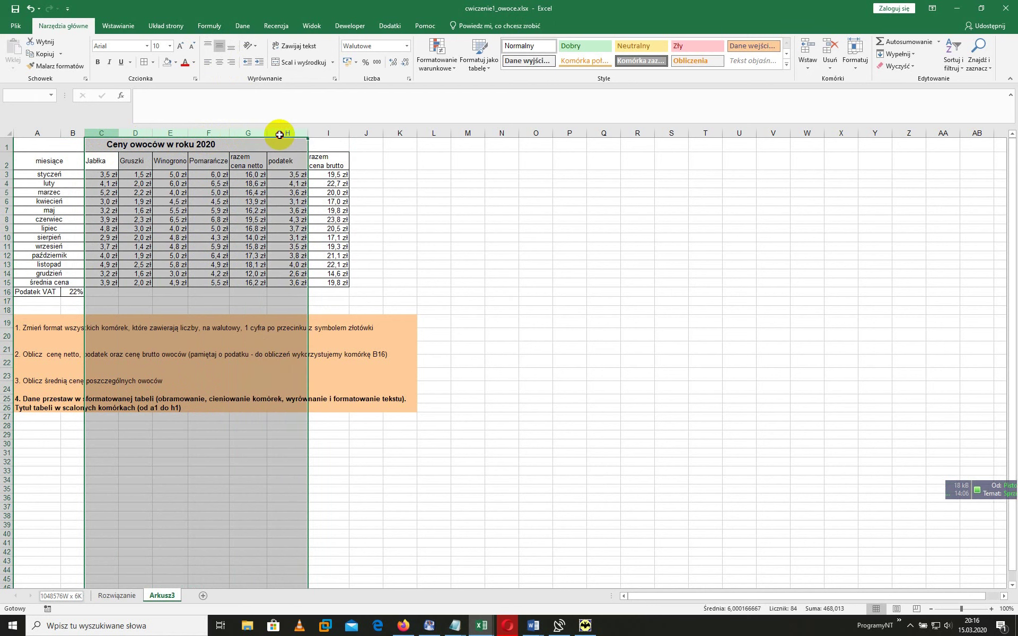
pyautogui.moveTo(281, 135); pyautogui.dragTo(326, 135)
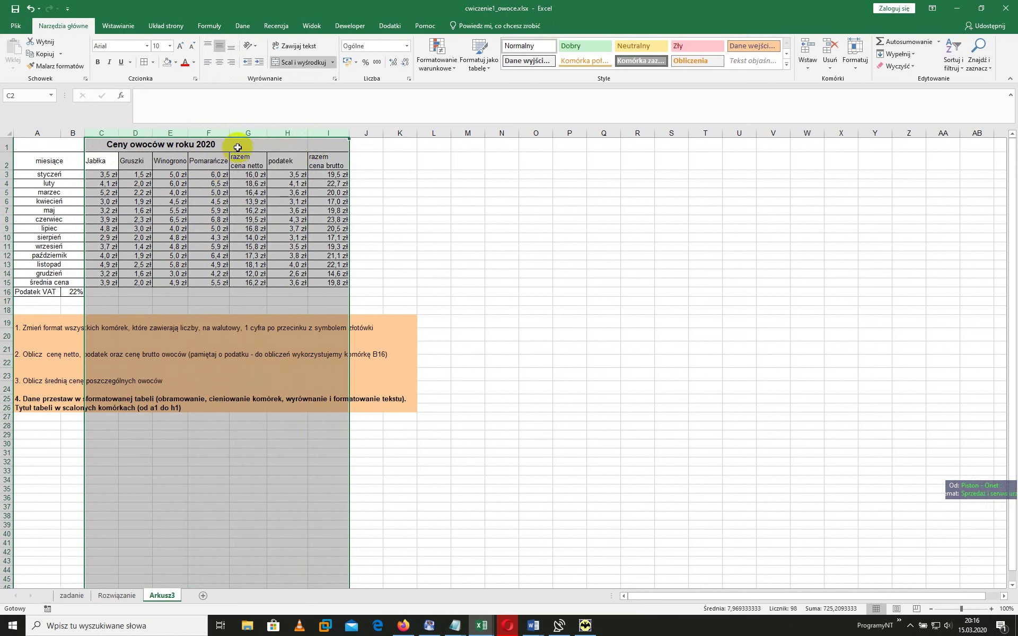
pyautogui.moveTo(229, 133); pyautogui.dragTo(236, 131)
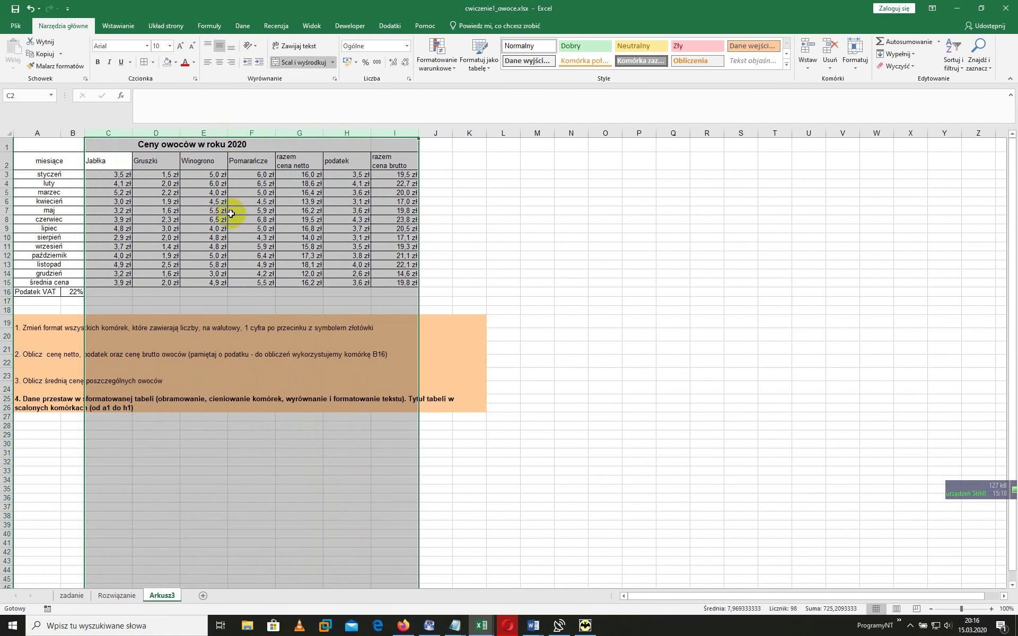
pyautogui.click(255, 214)
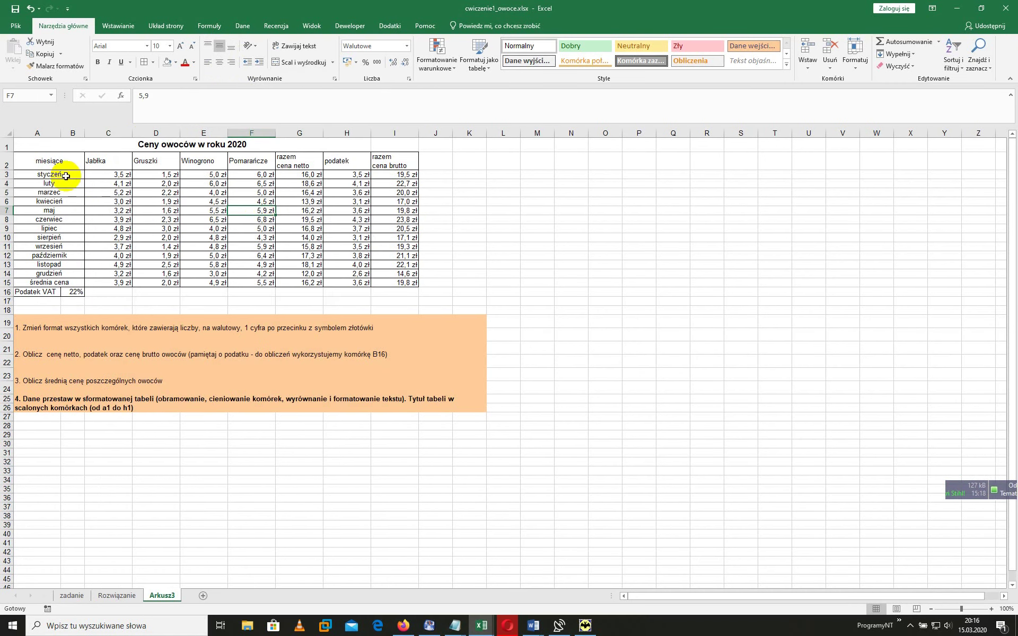
# Centre and bold the header labels in A2:I2
pyautogui.moveTo(64, 162); pyautogui.dragTo(377, 166)
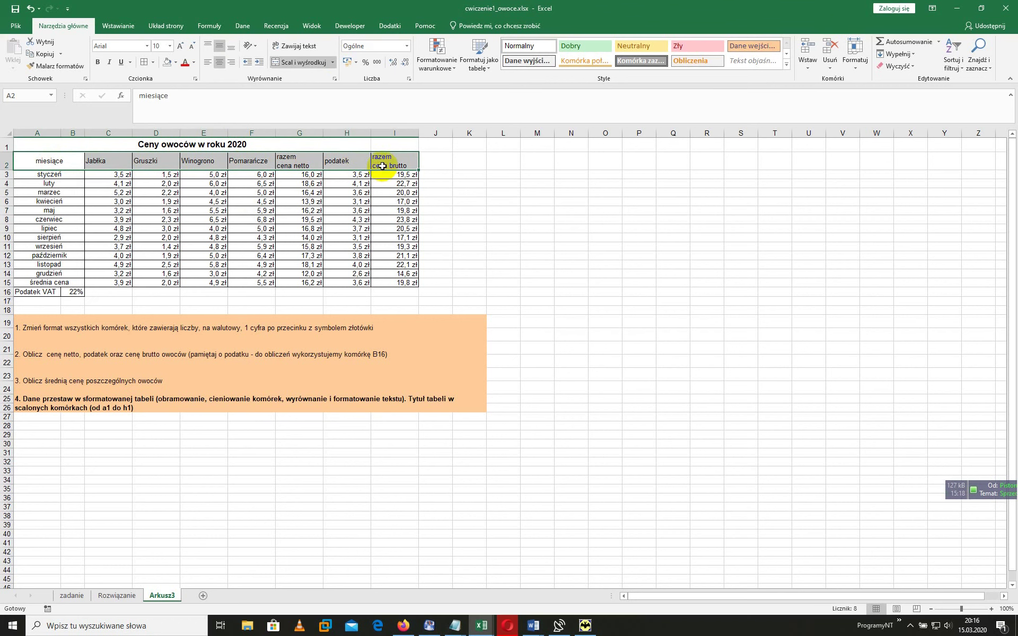
pyautogui.click(223, 65)
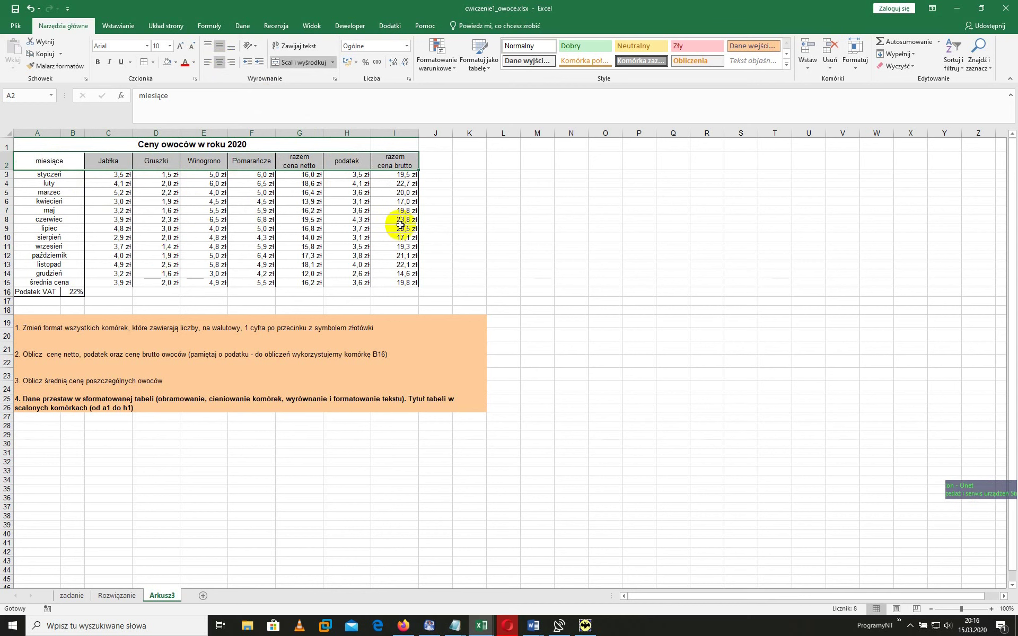
pyautogui.click(95, 63)
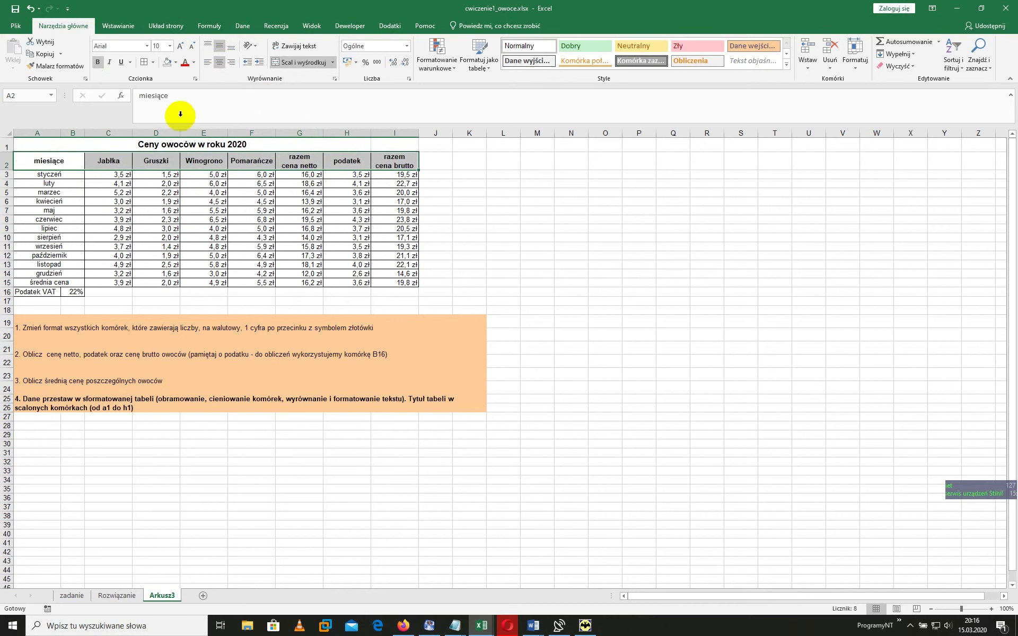
pyautogui.click(486, 216)
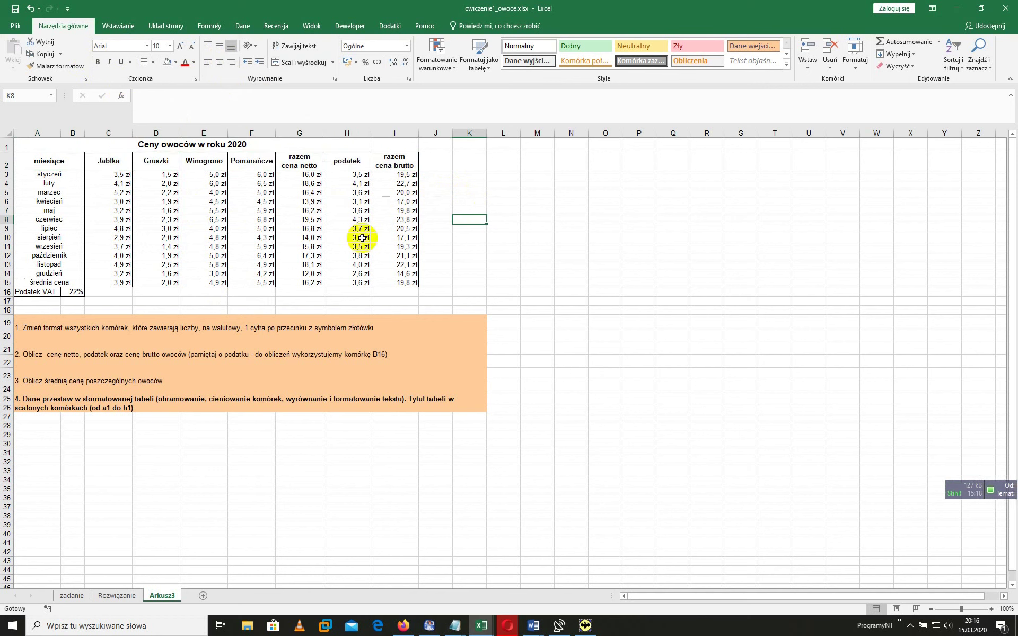
# Fill the header row A2:I2 with yellow
pyautogui.moveTo(49, 163); pyautogui.dragTo(385, 170)
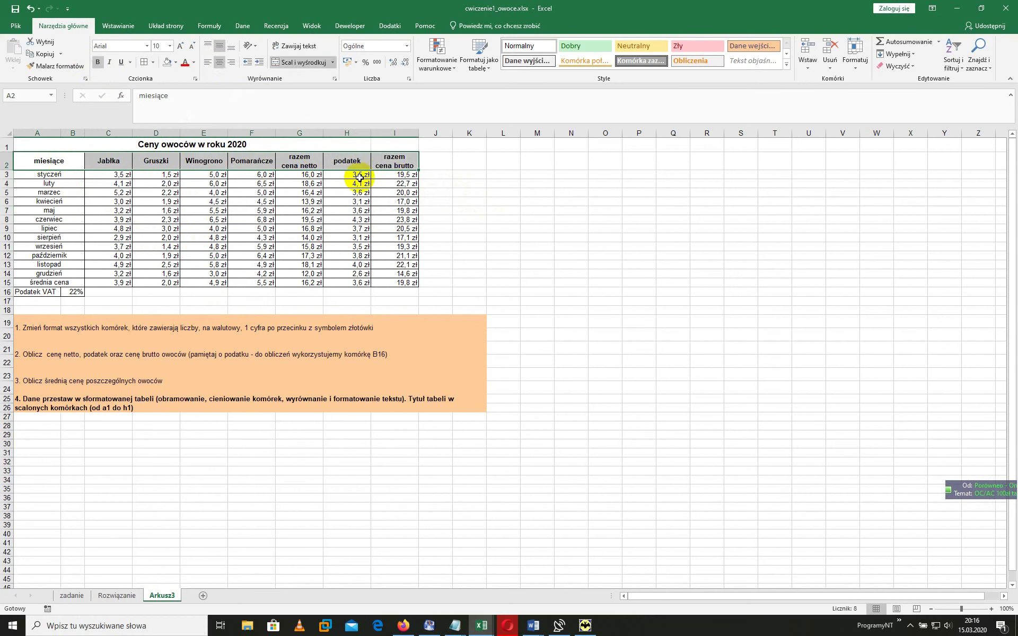
pyautogui.click(176, 63)
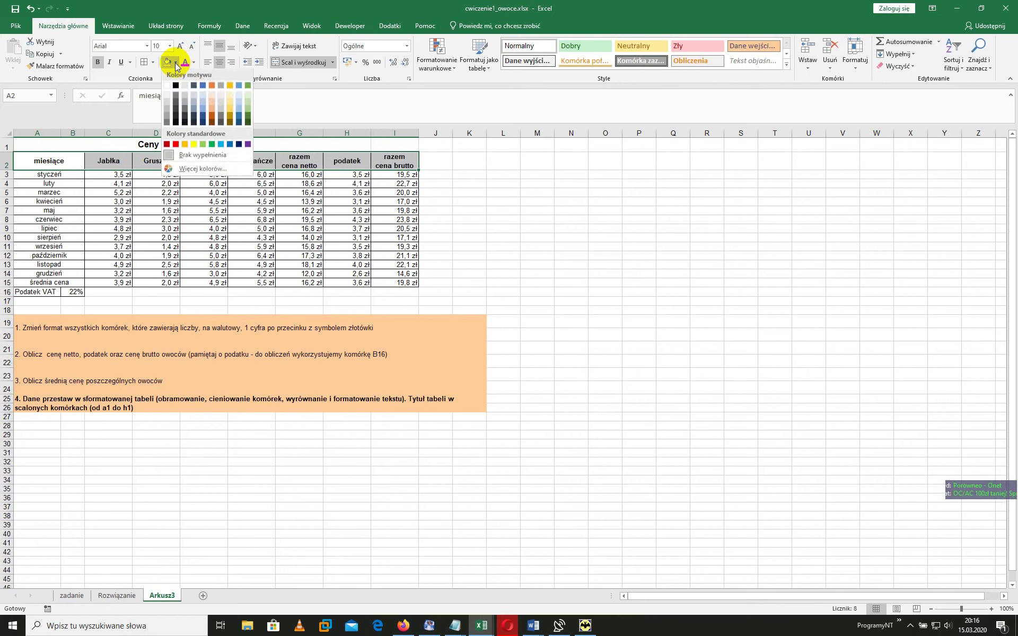
pyautogui.click(230, 106)
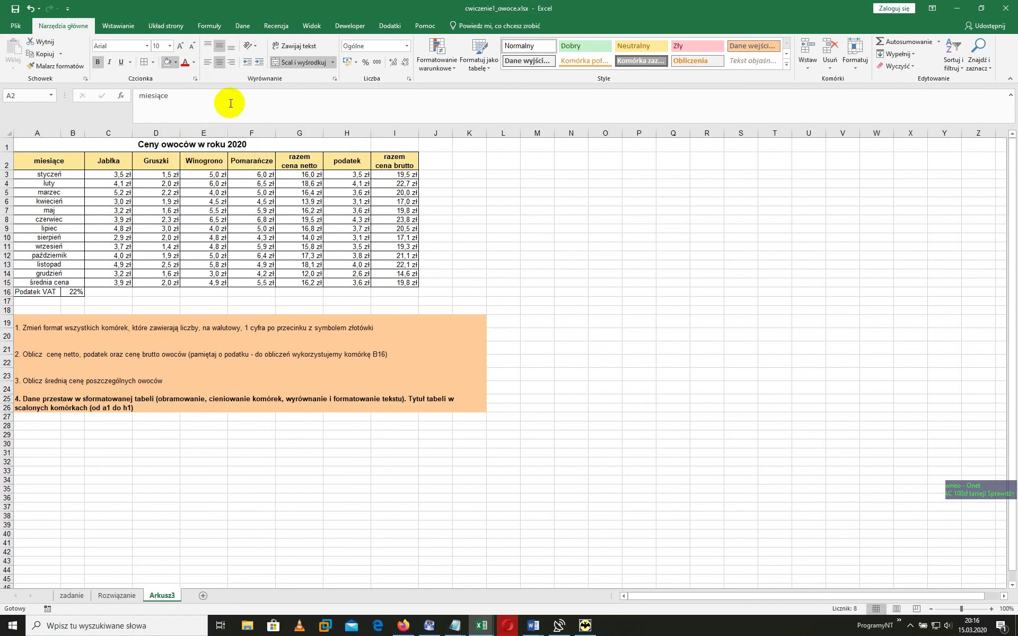
pyautogui.click(54, 176)
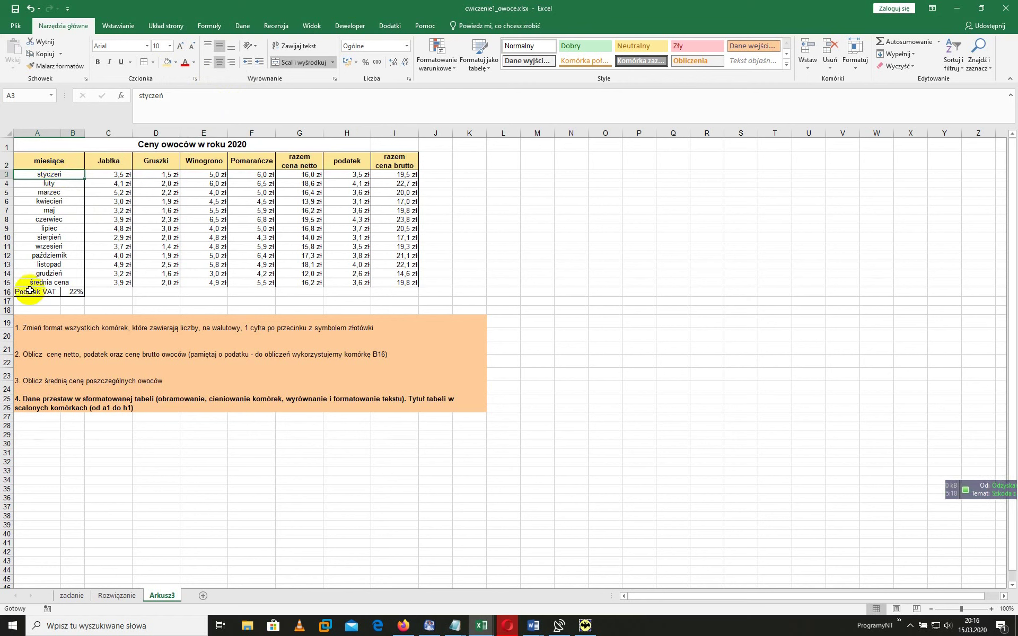
# Fill the Podatek VAT cells A16:B16 yellow, then select the month labels in columns A–B
pyautogui.moveTo(30, 292); pyautogui.dragTo(69, 294)
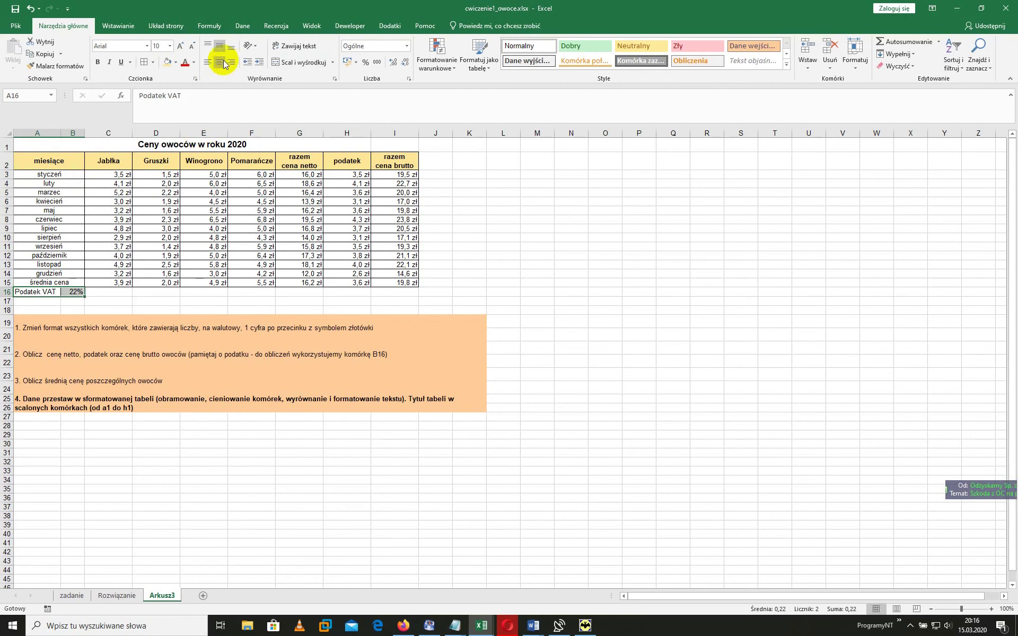
pyautogui.click(177, 62)
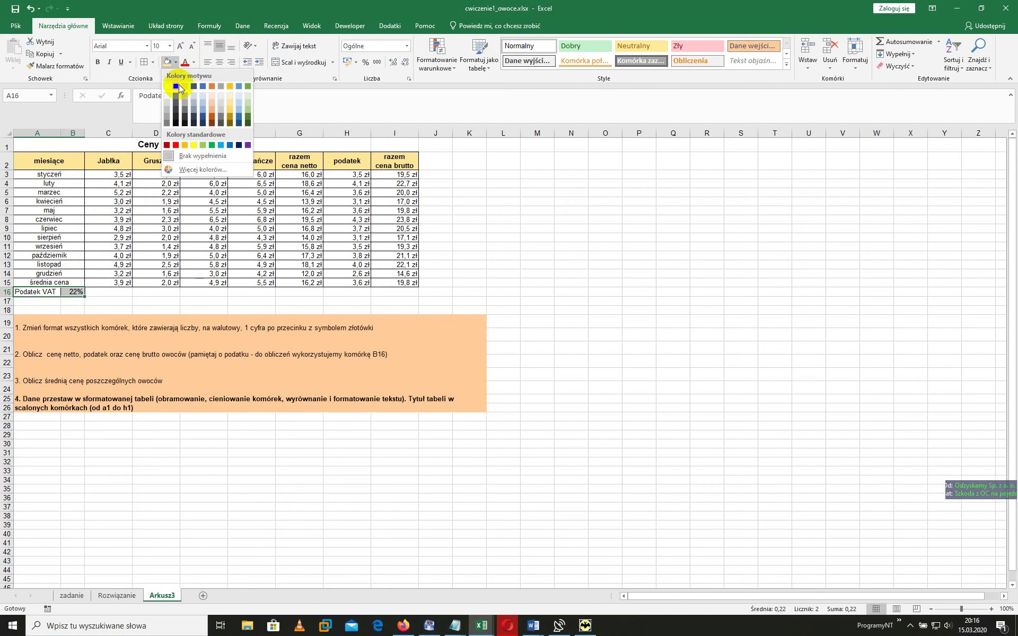
pyautogui.click(191, 145)
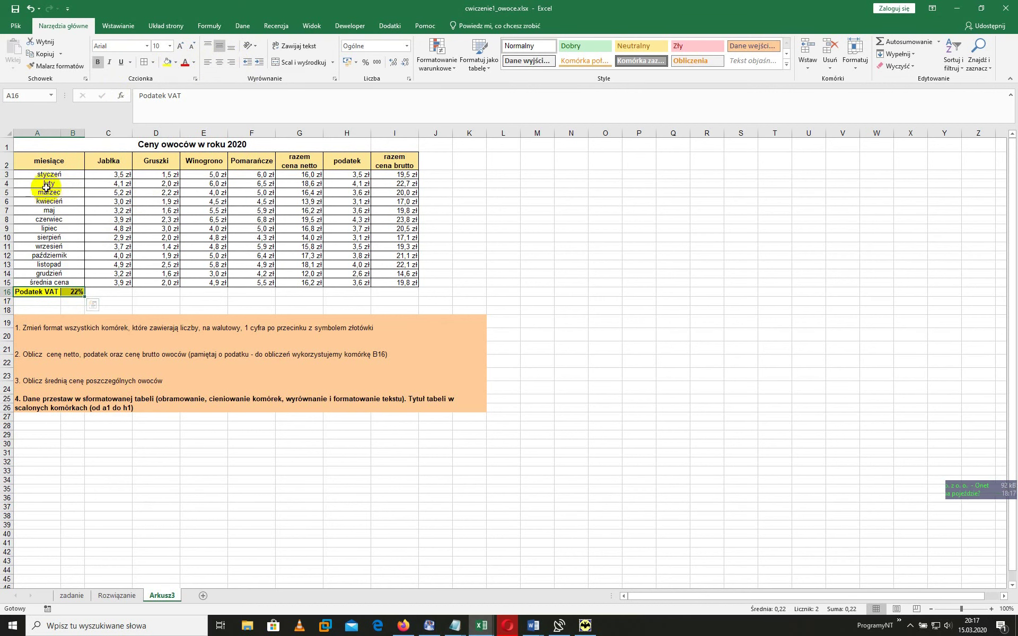
pyautogui.moveTo(50, 173); pyautogui.dragTo(43, 283)
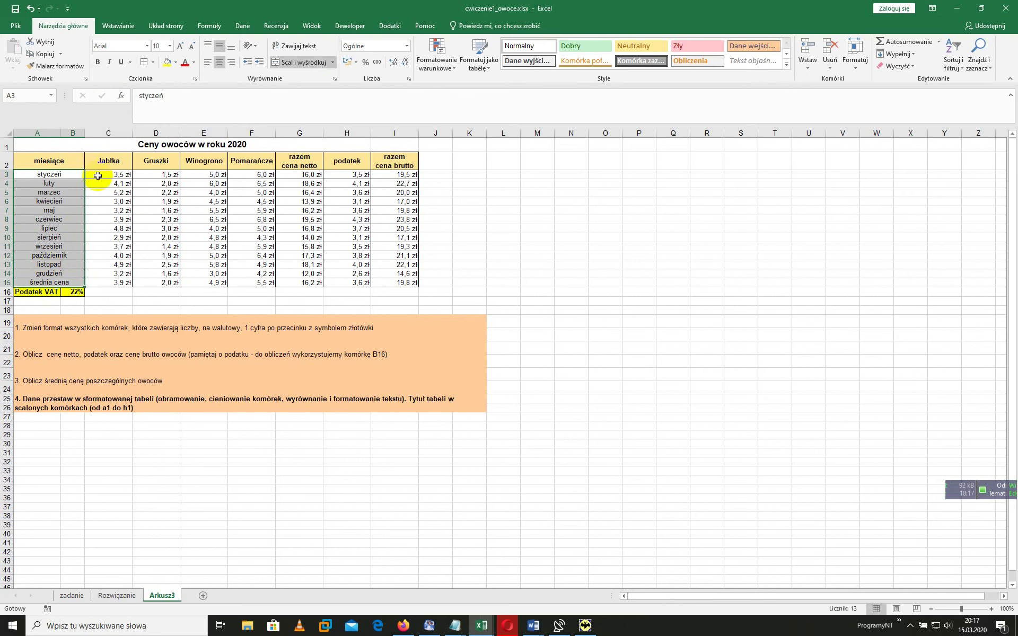
# Select the styczeń, marzec, maj, lipiec, wrzesień, listopad and średnia cena rows together
pyautogui.moveTo(83, 177); pyautogui.dragTo(381, 177)
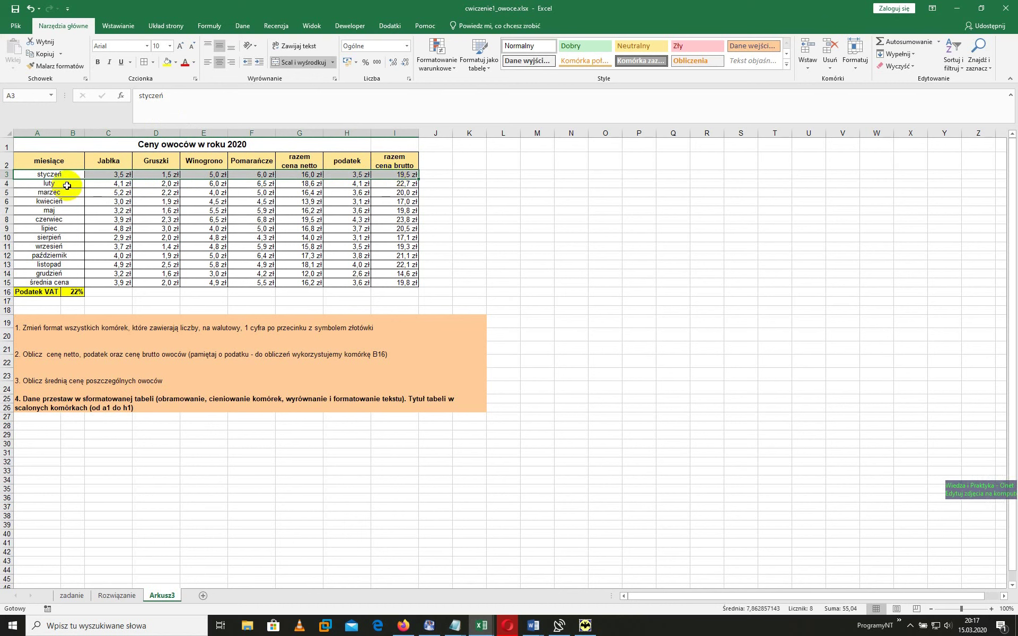
pyautogui.moveTo(43, 192); pyautogui.dragTo(392, 193)
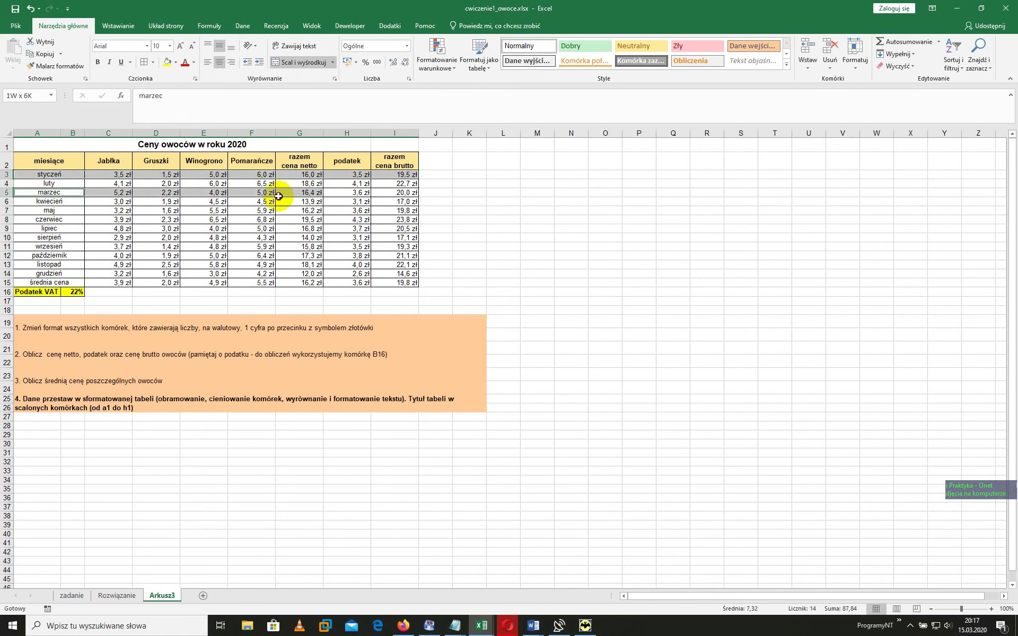
pyautogui.moveTo(37, 210); pyautogui.dragTo(374, 211)
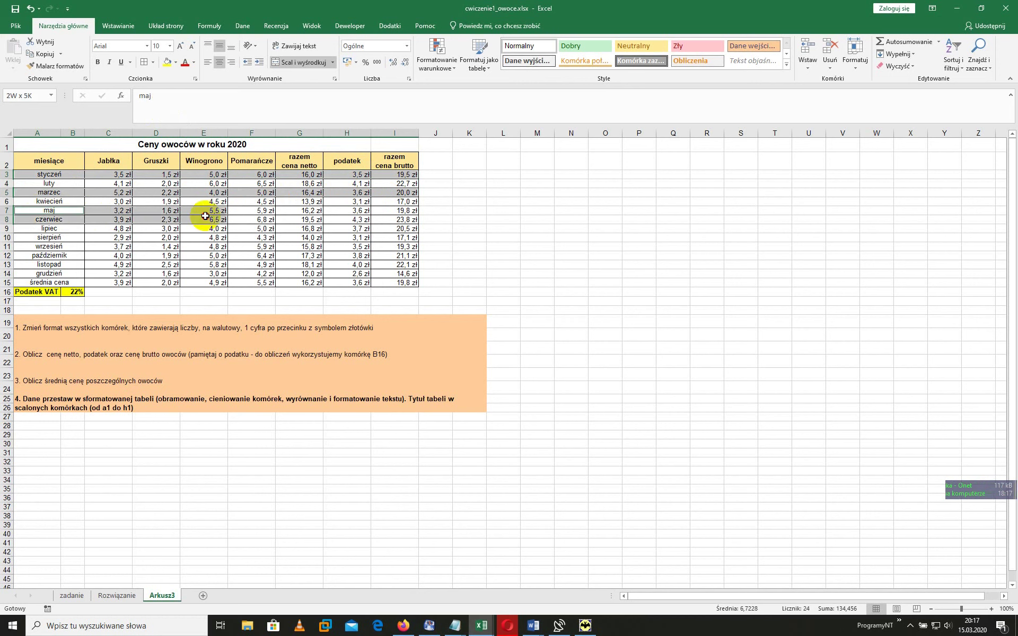
pyautogui.moveTo(32, 228); pyautogui.dragTo(392, 228)
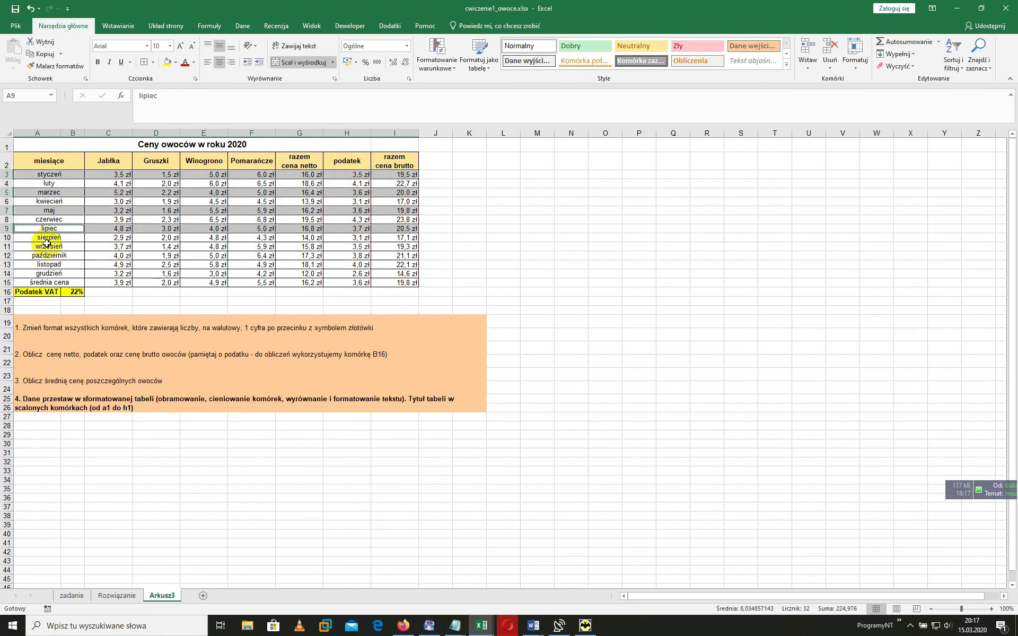
pyautogui.moveTo(23, 246); pyautogui.dragTo(394, 246)
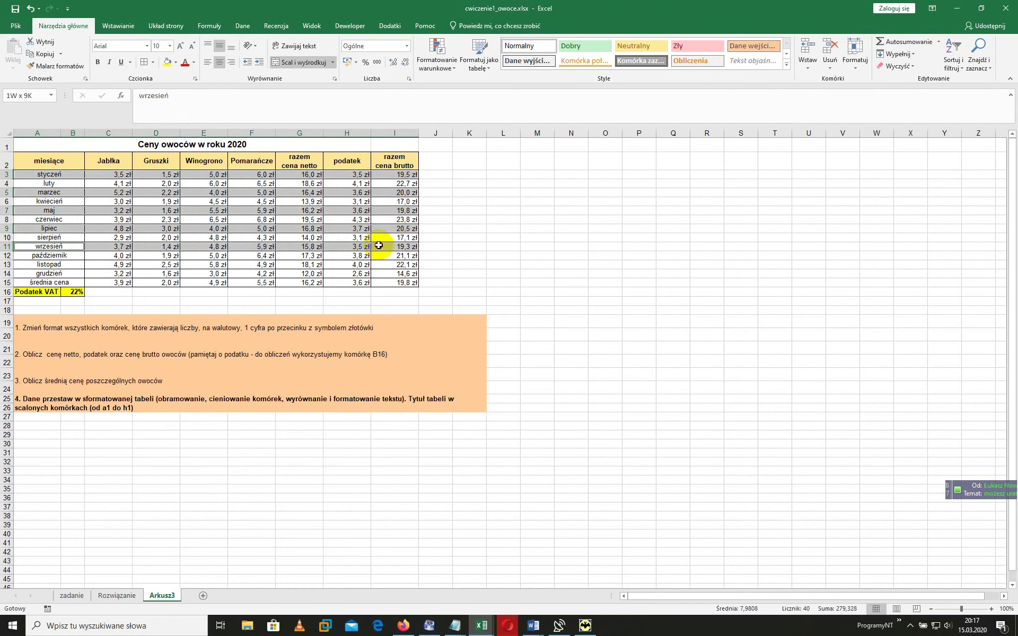
pyautogui.moveTo(21, 264); pyautogui.dragTo(397, 264)
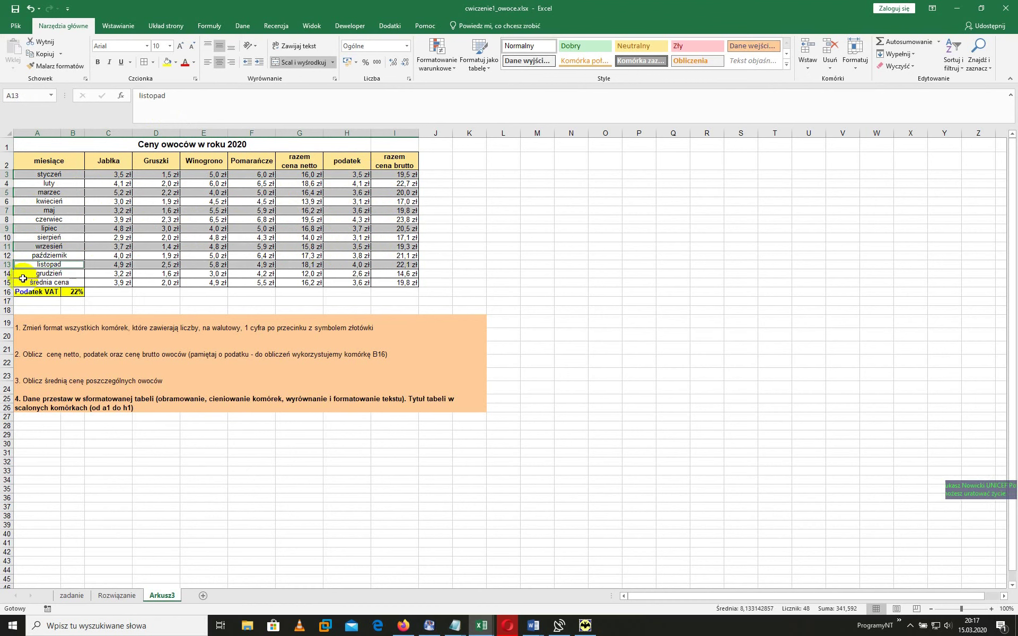
pyautogui.moveTo(23, 282)
pyautogui.mouseDown()
pyautogui.moveTo(236, 282)
pyautogui.moveTo(63, 285)
pyautogui.mouseUp()
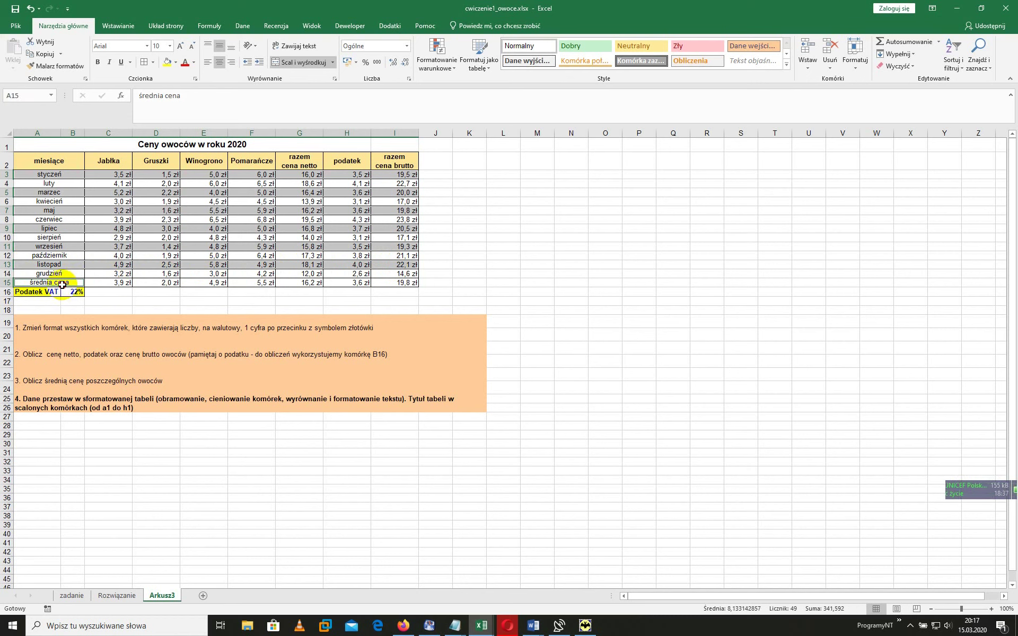
# Shade the selected alternate rows light green, then select the średnia cena row
pyautogui.click(176, 64)
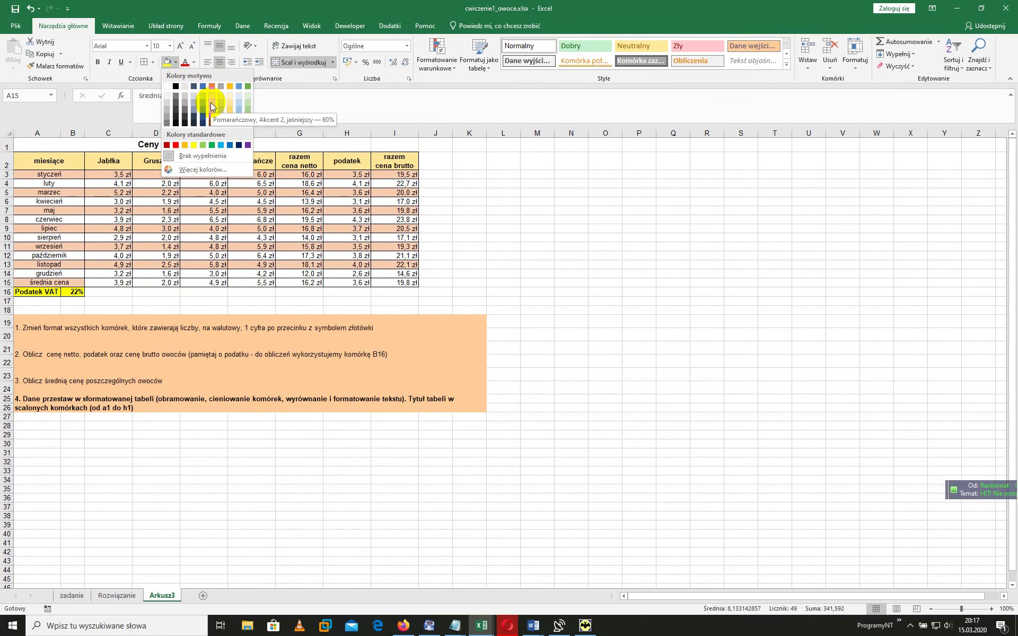
pyautogui.click(220, 103)
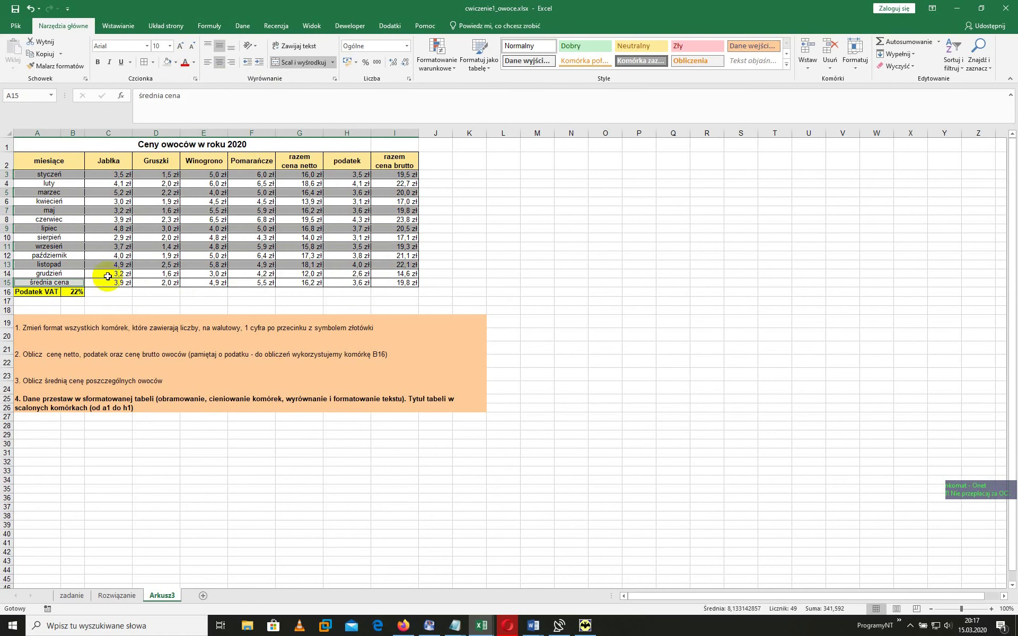
pyautogui.click(176, 62)
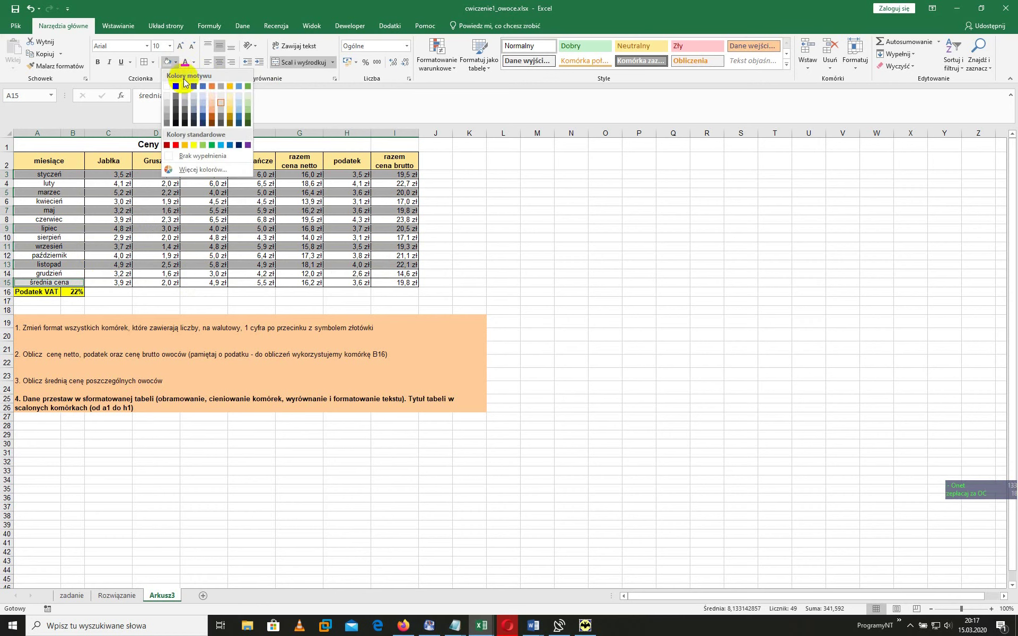
pyautogui.click(248, 109)
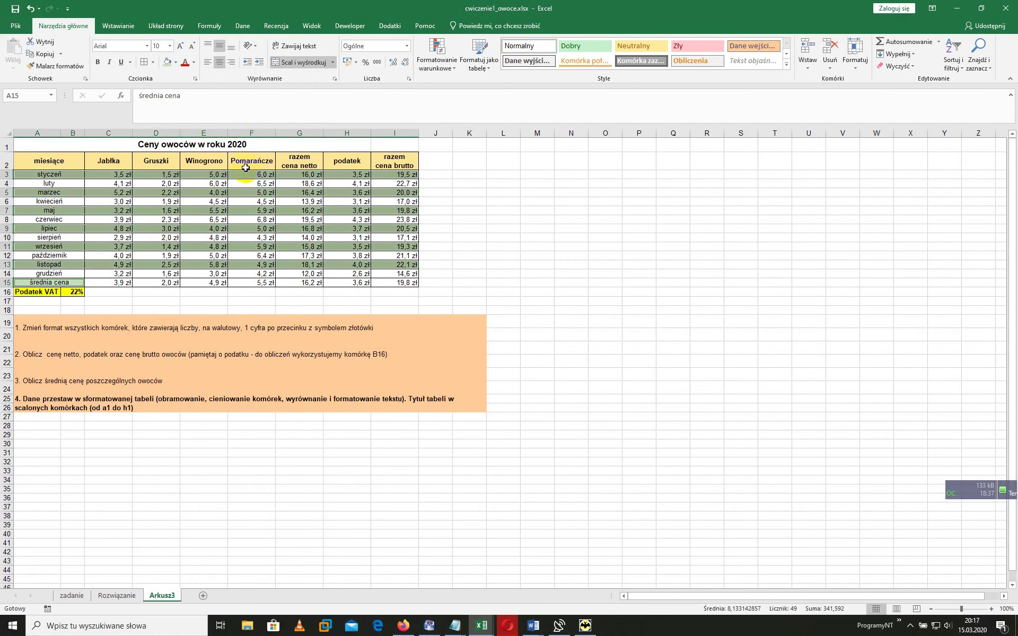
pyautogui.click(116, 303)
pyautogui.click(69, 285)
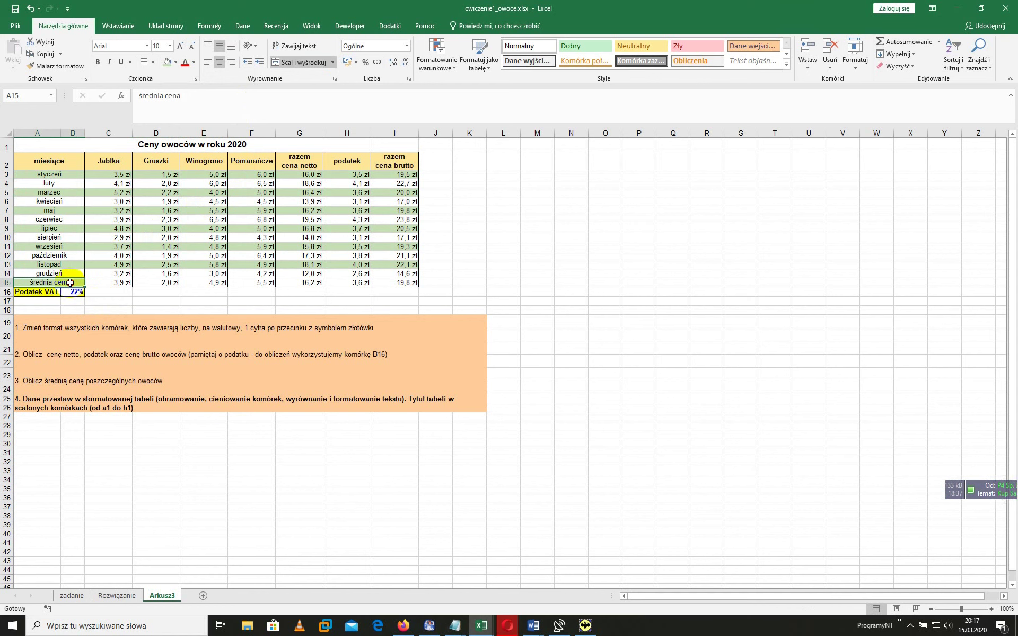
pyautogui.moveTo(70, 283); pyautogui.dragTo(391, 281)
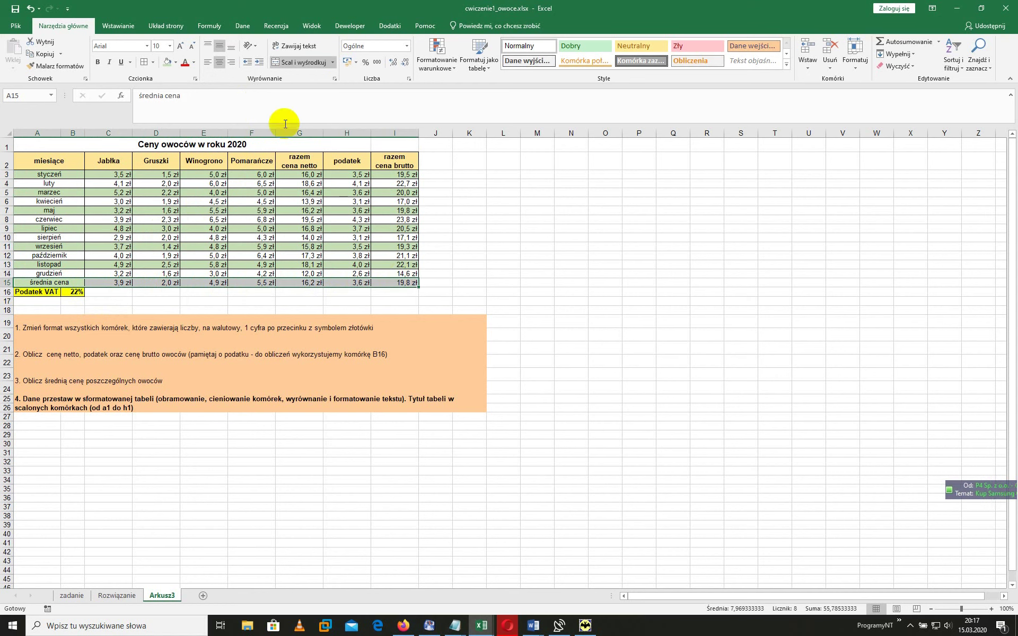
# Give the średnia cena row a gold fill
pyautogui.click(176, 63)
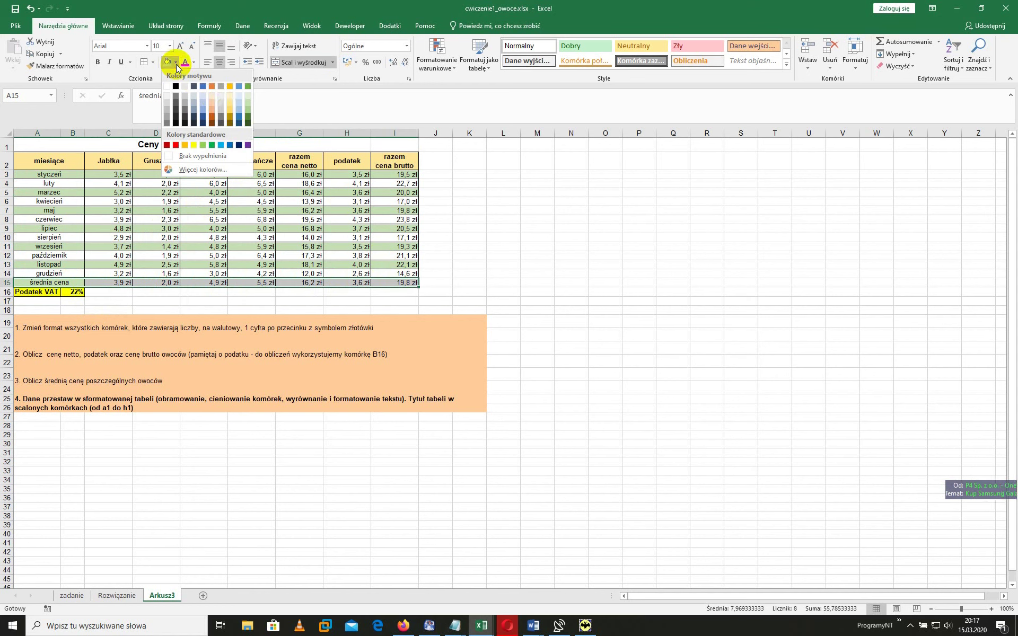
pyautogui.click(231, 109)
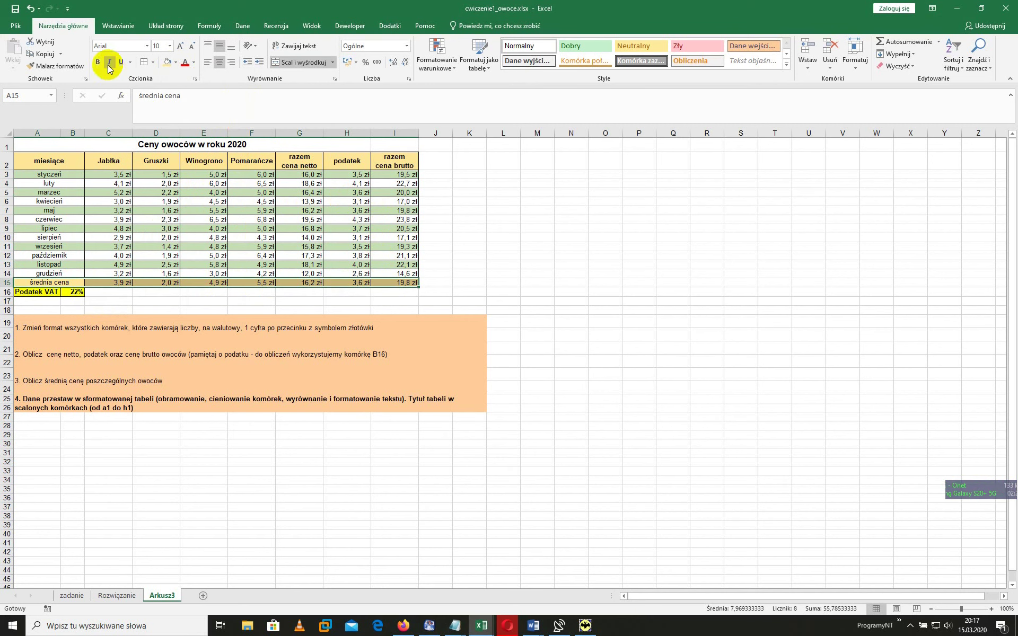
pyautogui.click(505, 228)
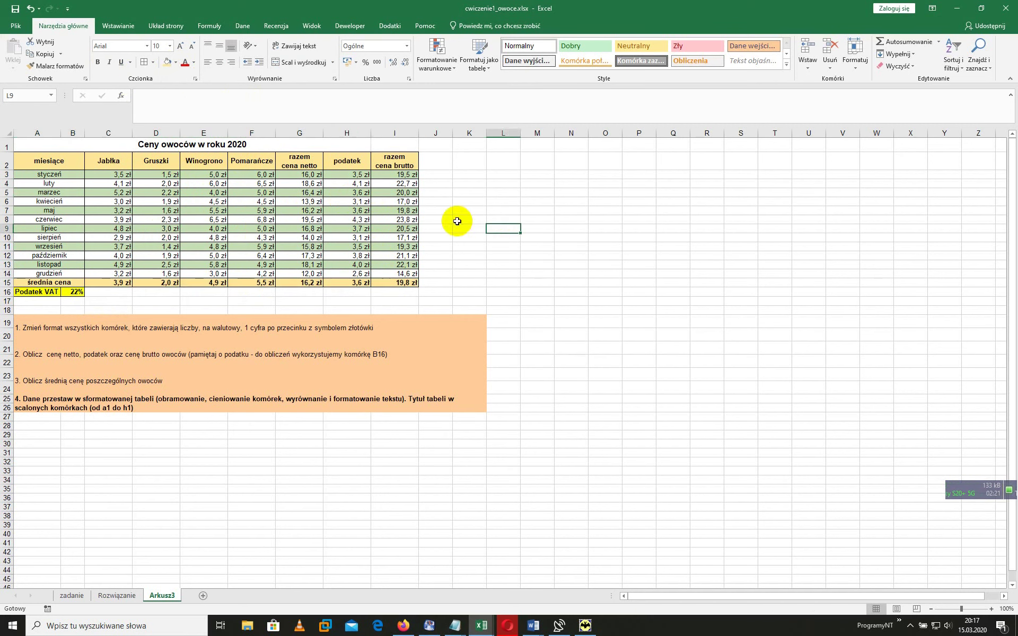
# Bold the razem cena brutto values in I3:I14, then select the word złotówki in the task text
pyautogui.moveTo(400, 172); pyautogui.dragTo(403, 273)
pyautogui.click(97, 62)
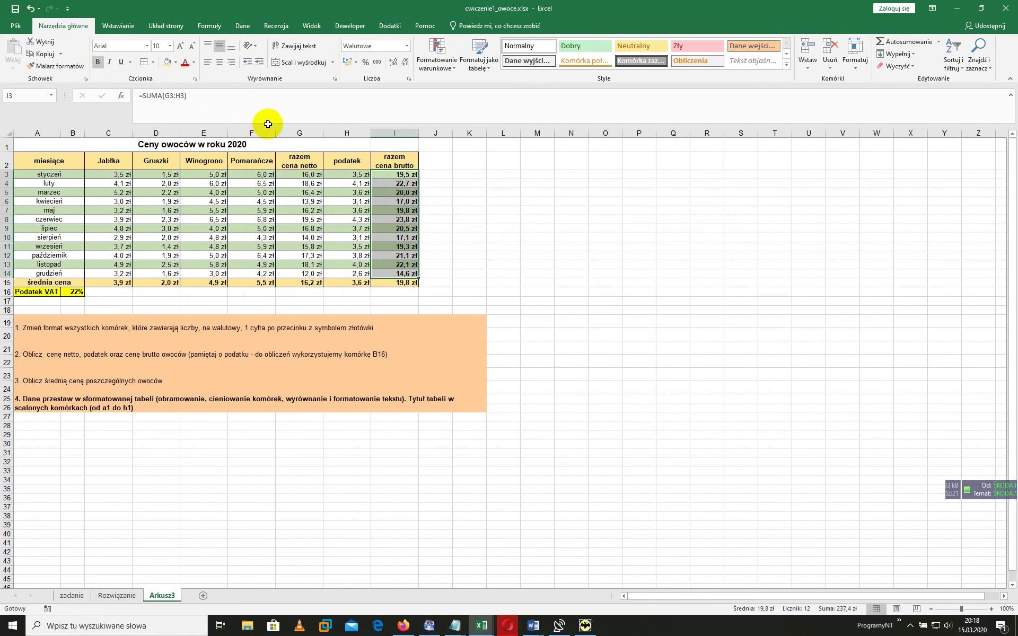
pyautogui.click(607, 239)
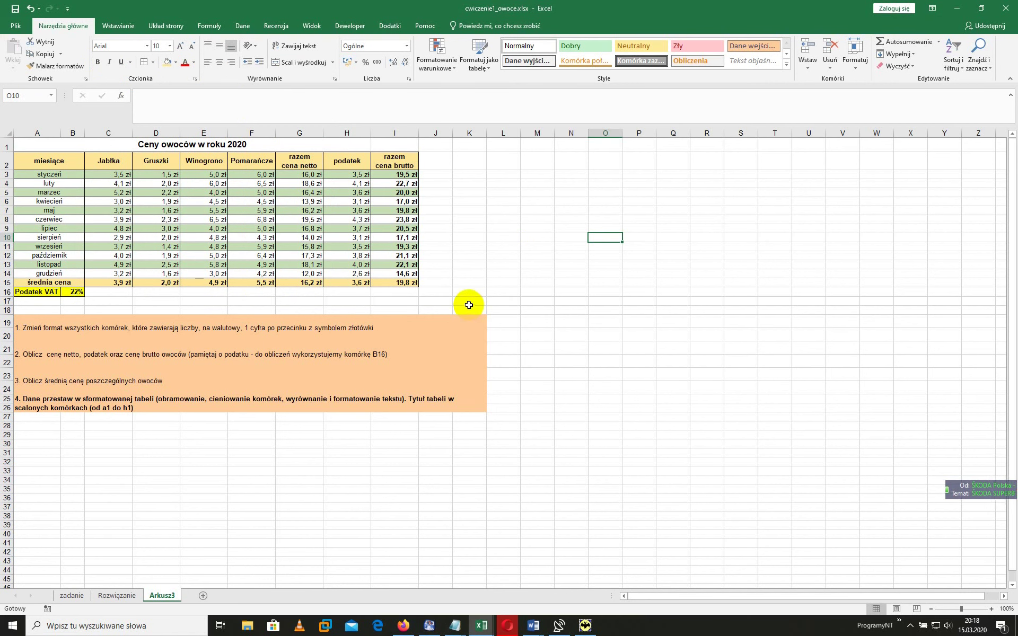
pyautogui.moveTo(378, 321); pyautogui.dragTo(360, 318)
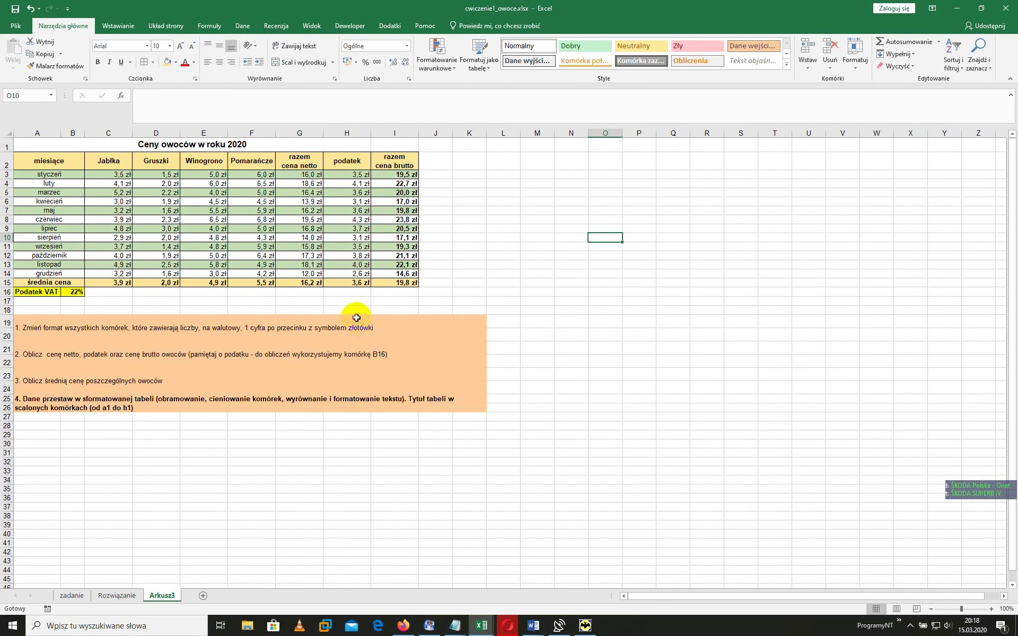